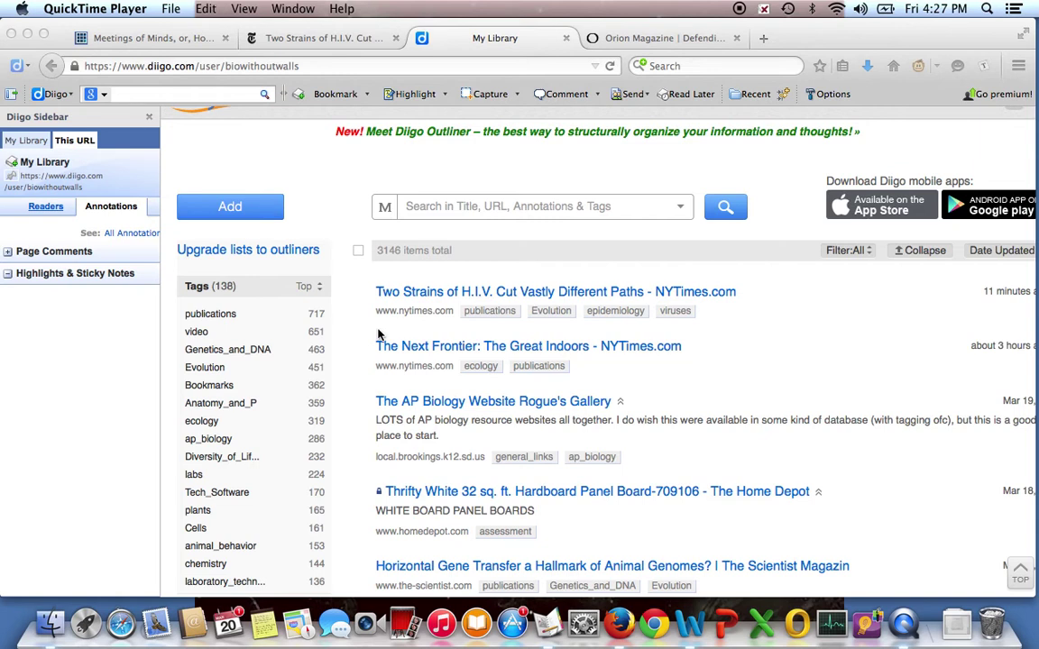
pyautogui.scroll(1, 405, 293)
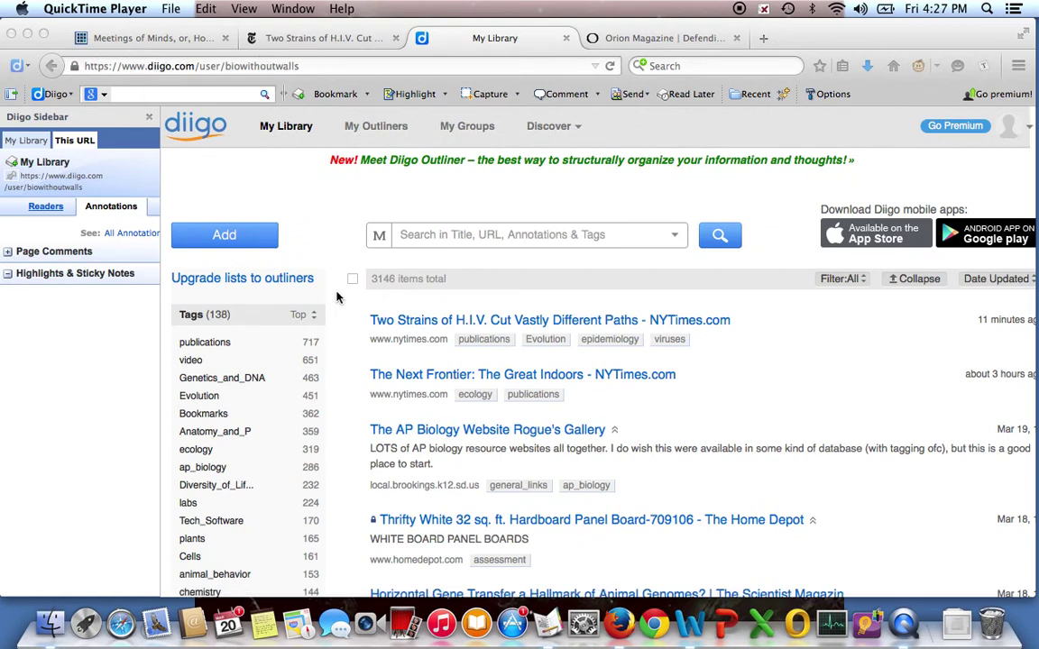
pyautogui.scroll(-3, 338, 298)
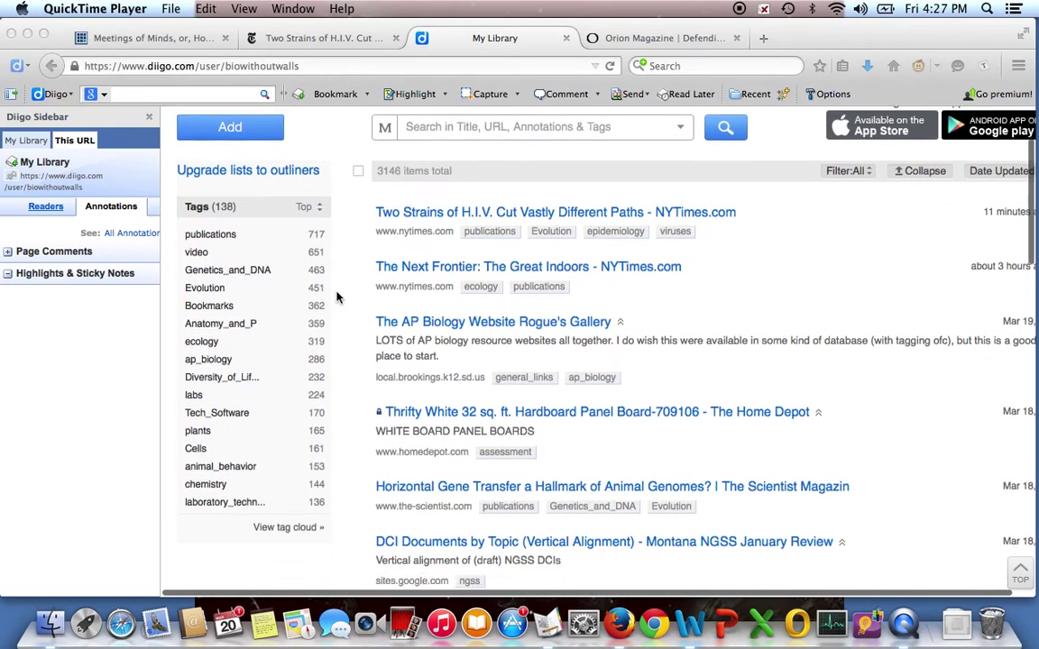
pyautogui.scroll(3, 338, 297)
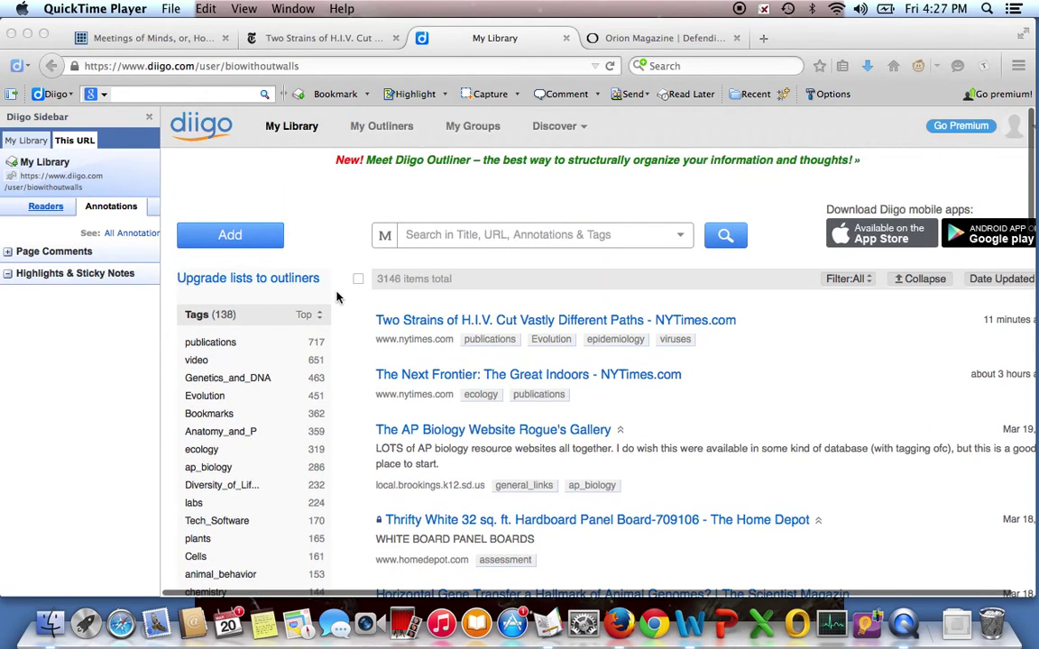
pyautogui.scroll(-15, 338, 298)
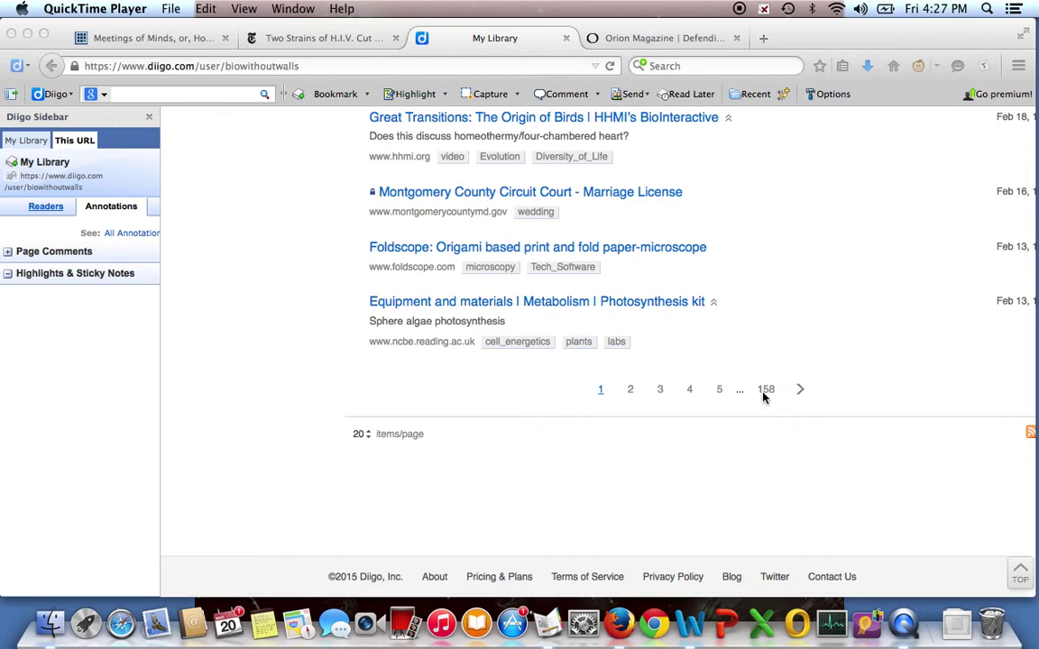
pyautogui.scroll(5, 764, 397)
pyautogui.scroll(10, 764, 396)
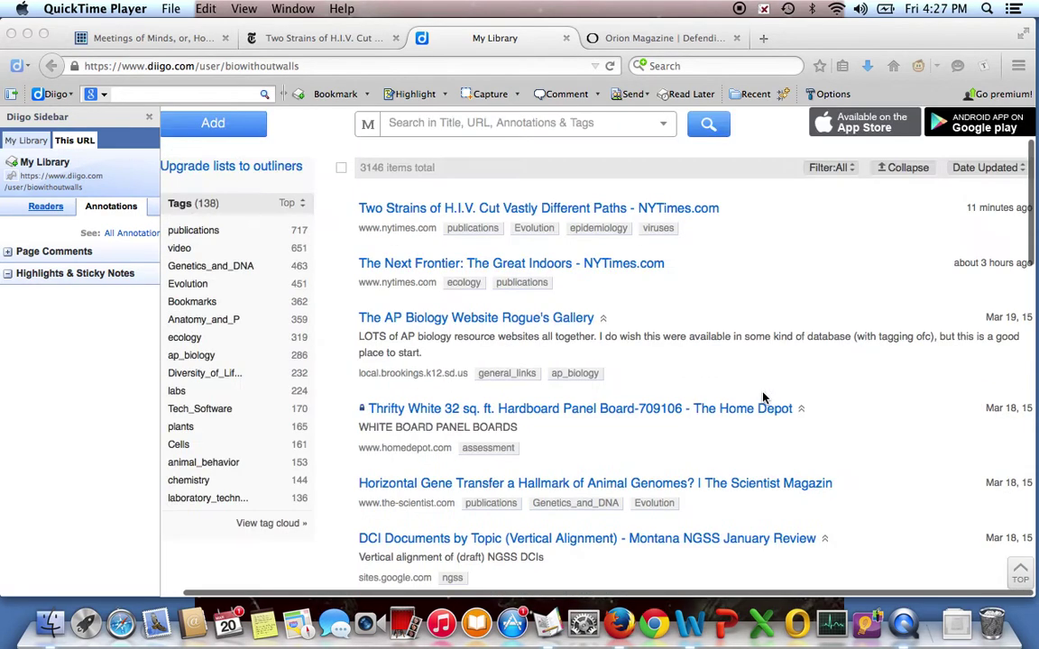
pyautogui.scroll(2, 764, 397)
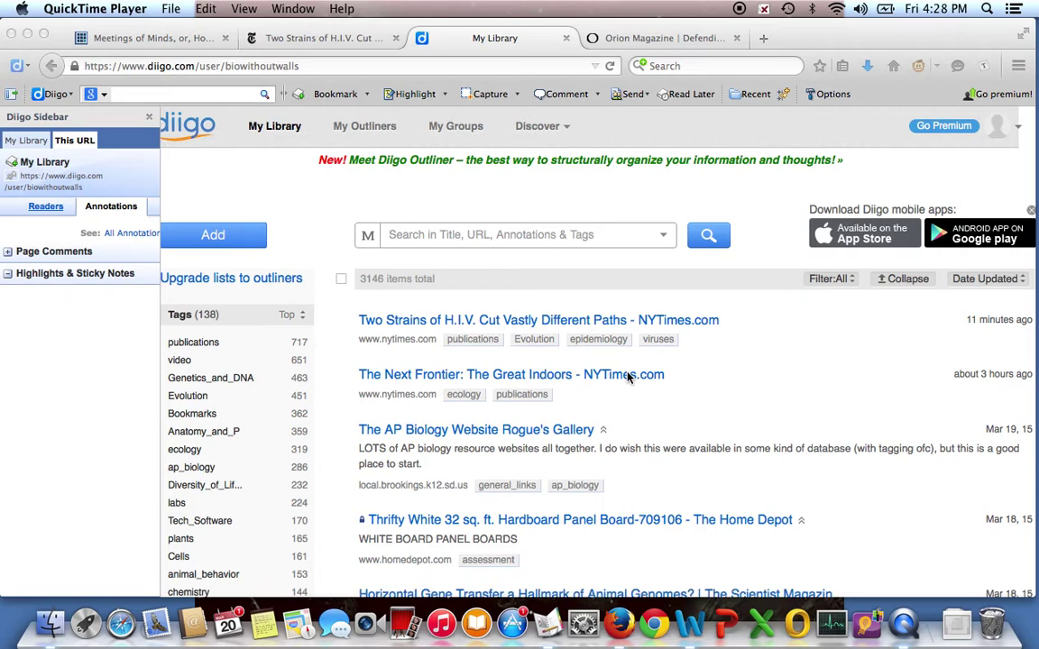
pyautogui.scroll(1, 459, 323)
pyautogui.scroll(1, 473, 347)
# - Search the library for 'publications Evolution', returning 189 bookmarks led by 'Defending Darwin'
pyautogui.click(540, 234)
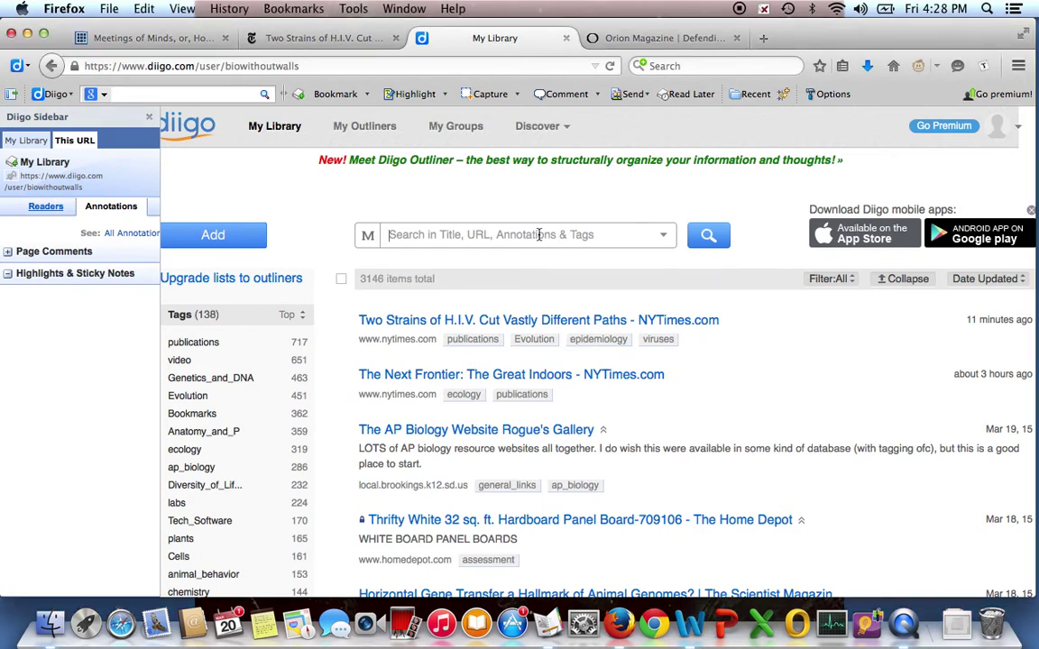
pyautogui.write('pu')
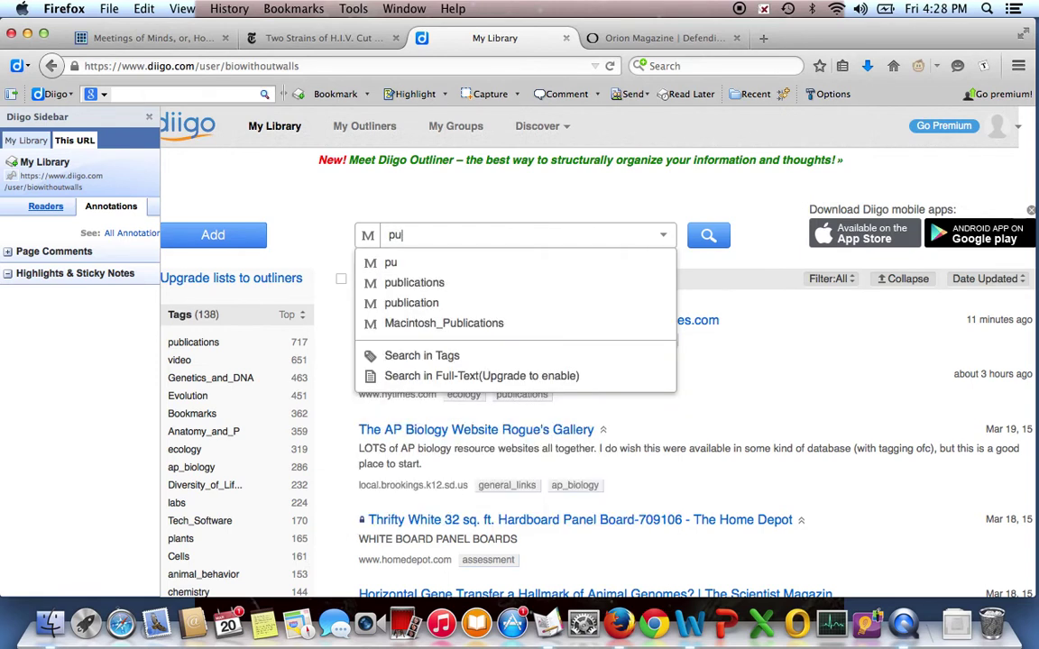
pyautogui.click(469, 282)
pyautogui.write('e')
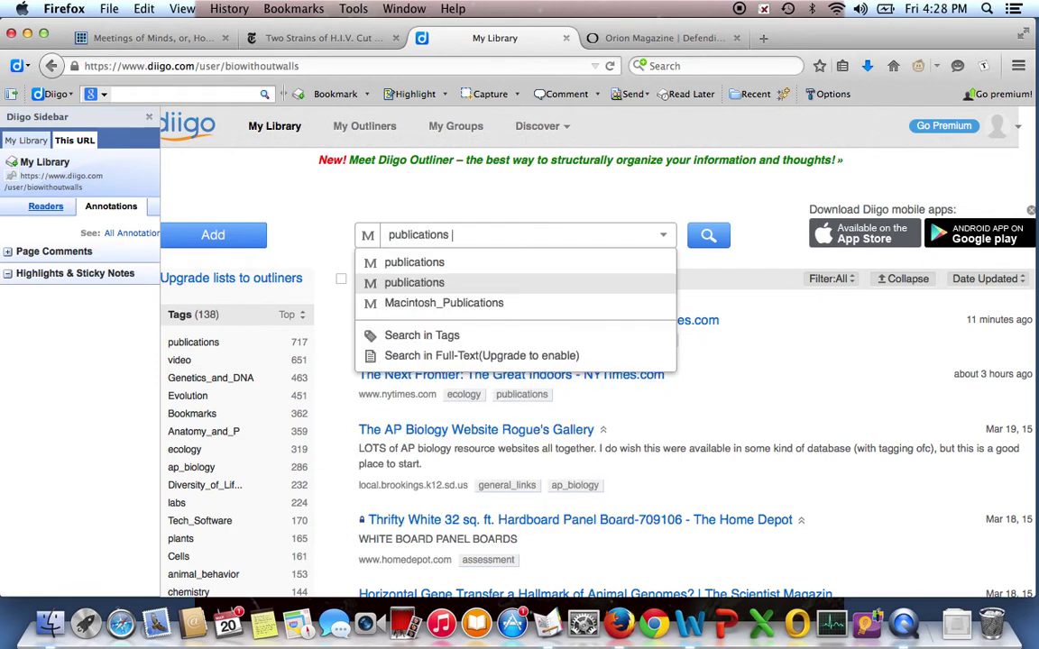
pyautogui.write('vol')
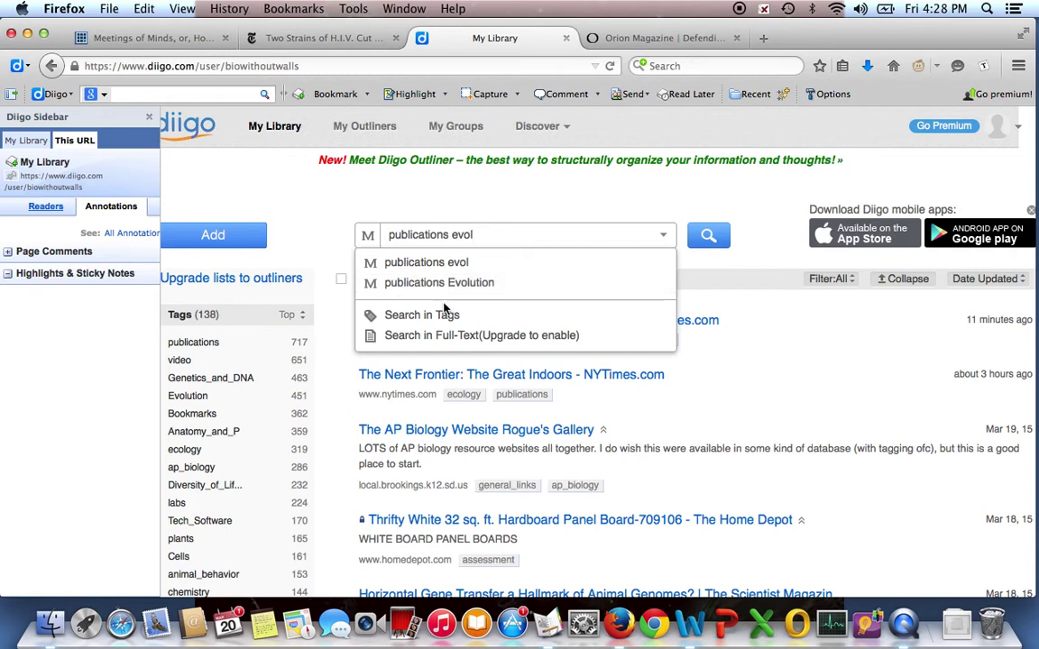
pyautogui.click(440, 283)
pyautogui.click(709, 236)
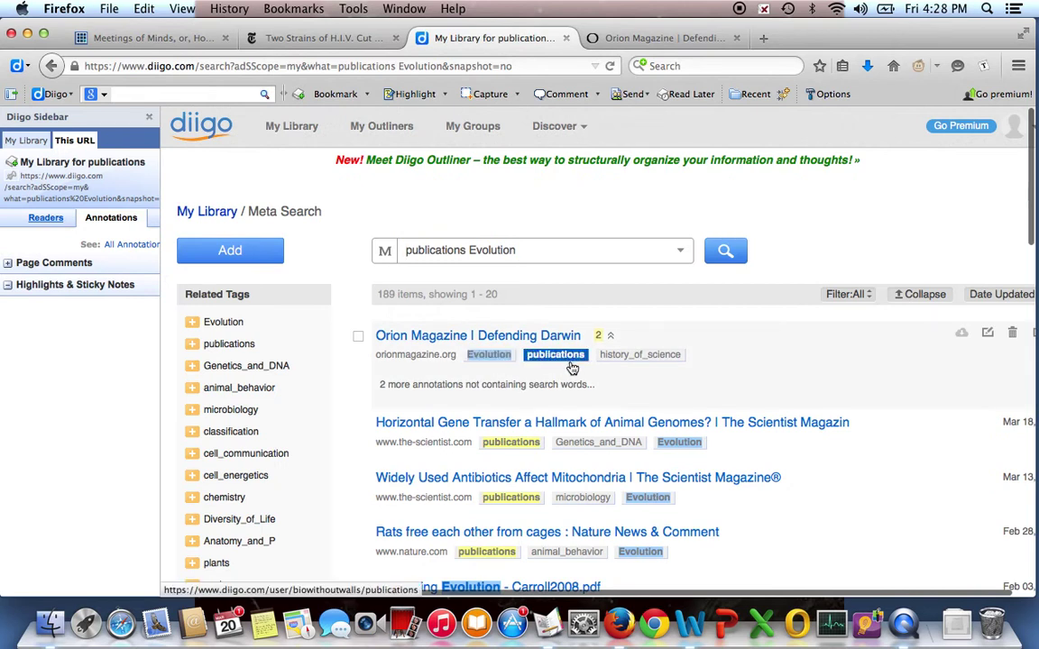
# - Drop Evolution from the search query, then filter the results by the cell_communication tag
pyautogui.scroll(-1, 570, 366)
pyautogui.scroll(-5, 570, 366)
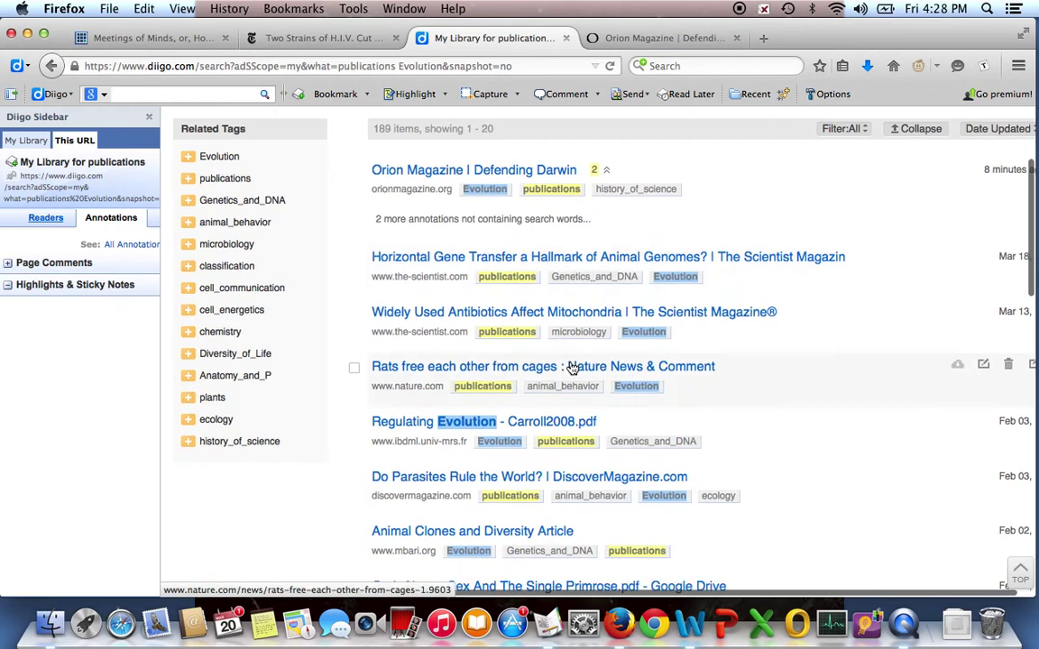
pyautogui.scroll(5, 570, 366)
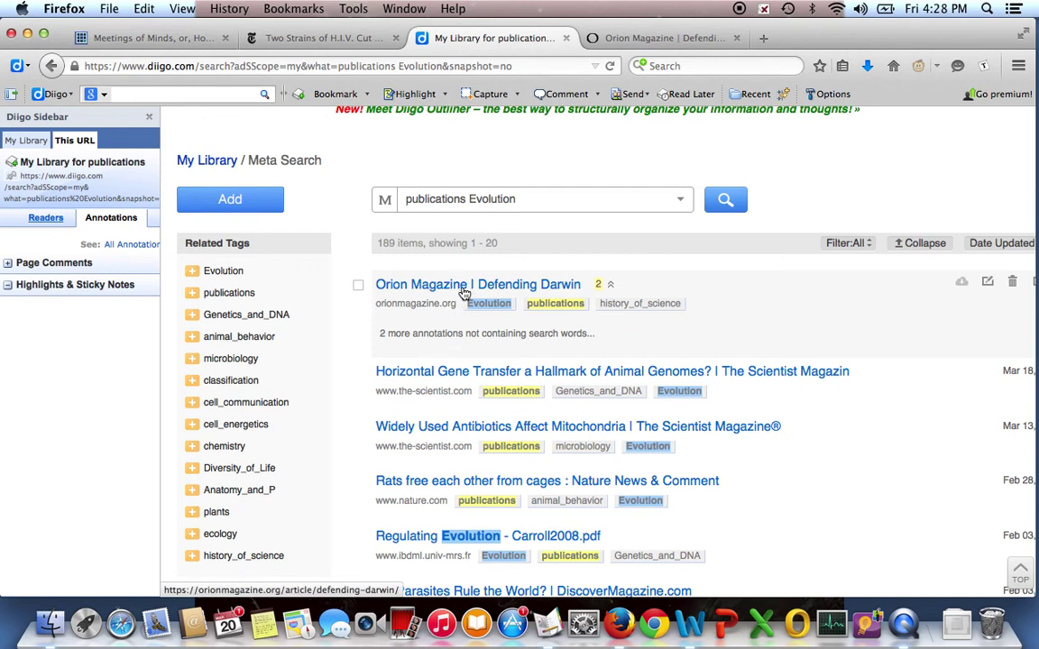
pyautogui.scroll(-3, 465, 293)
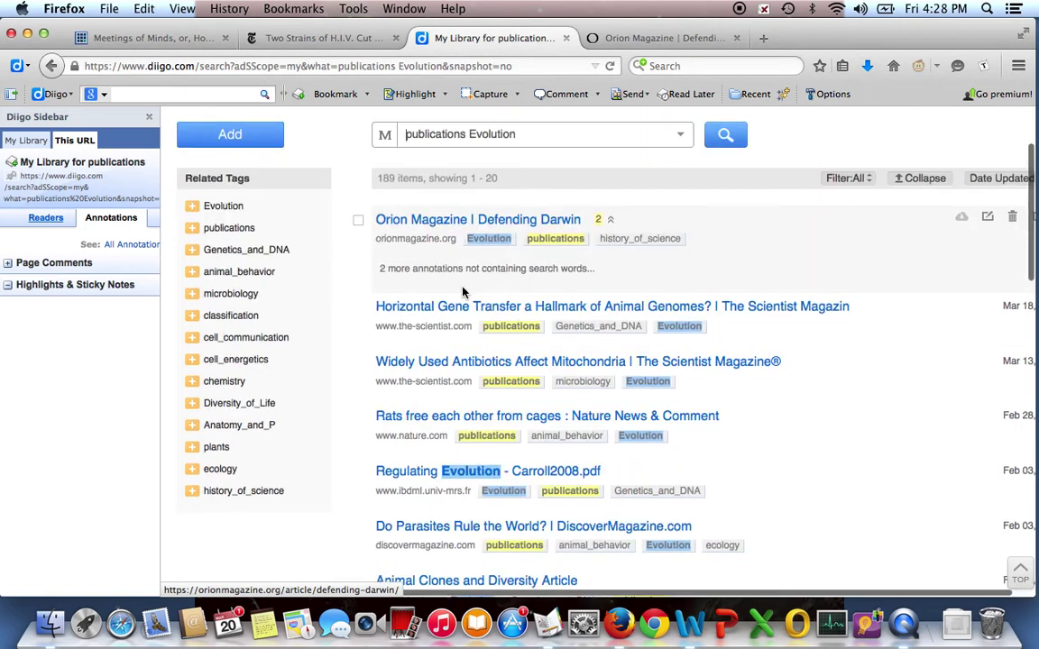
pyautogui.scroll(3, 522, 204)
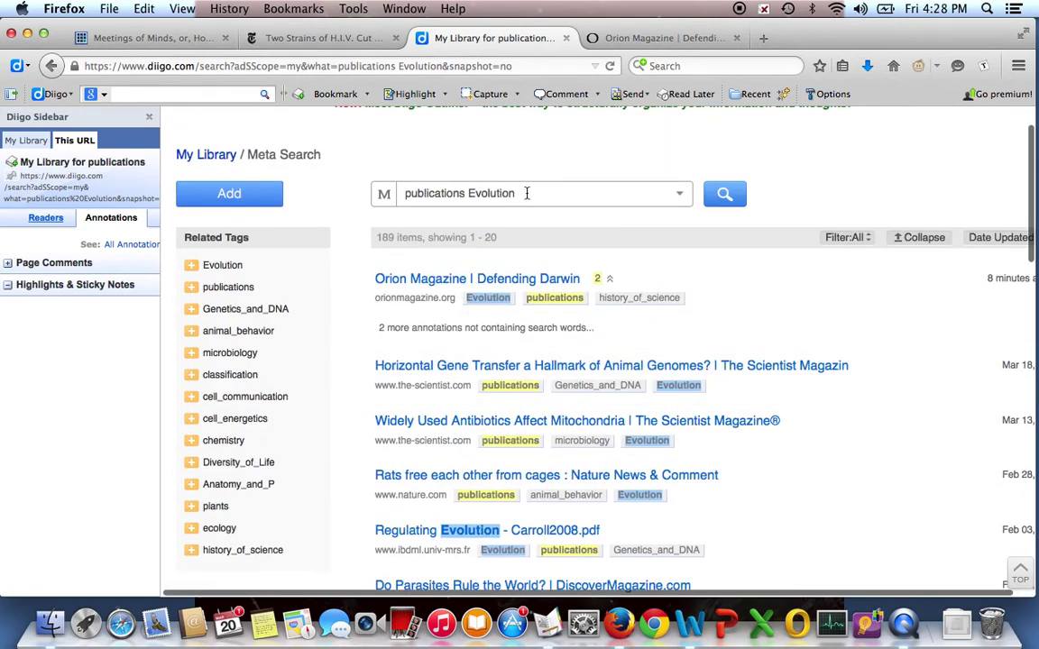
pyautogui.press('BackSpace')
pyautogui.press('BackSpace')
pyautogui.press('BackSpace')
pyautogui.press('BackSpace')
pyautogui.press('BackSpace')
pyautogui.press('BackSpace')
pyautogui.press('BackSpace')
pyautogui.press('BackSpace')
pyautogui.press('BackSpace')
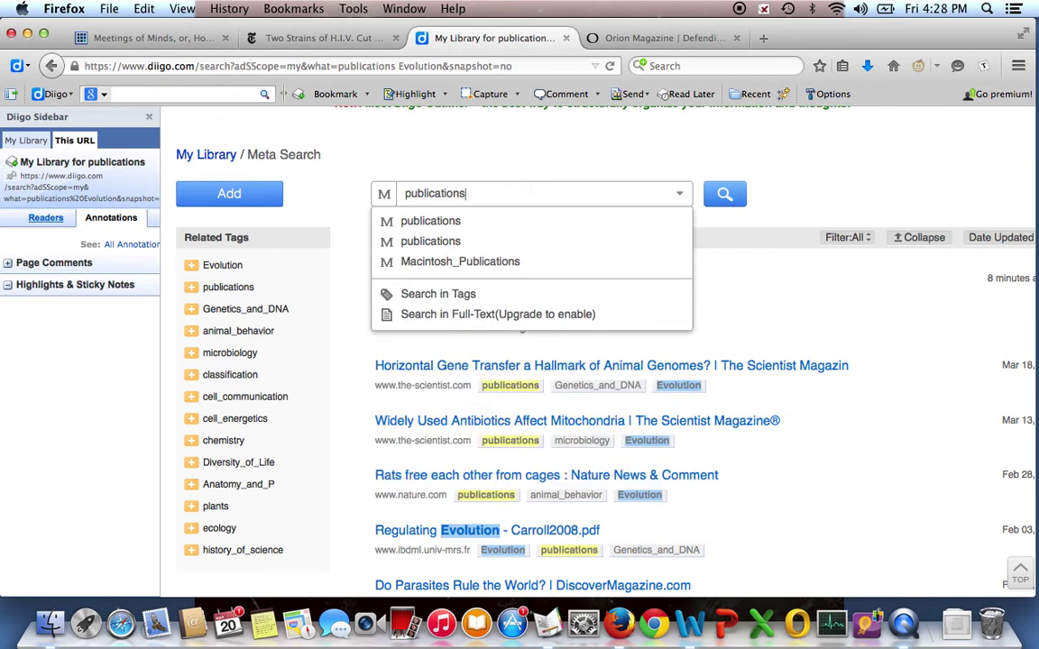
pyautogui.click(214, 402)
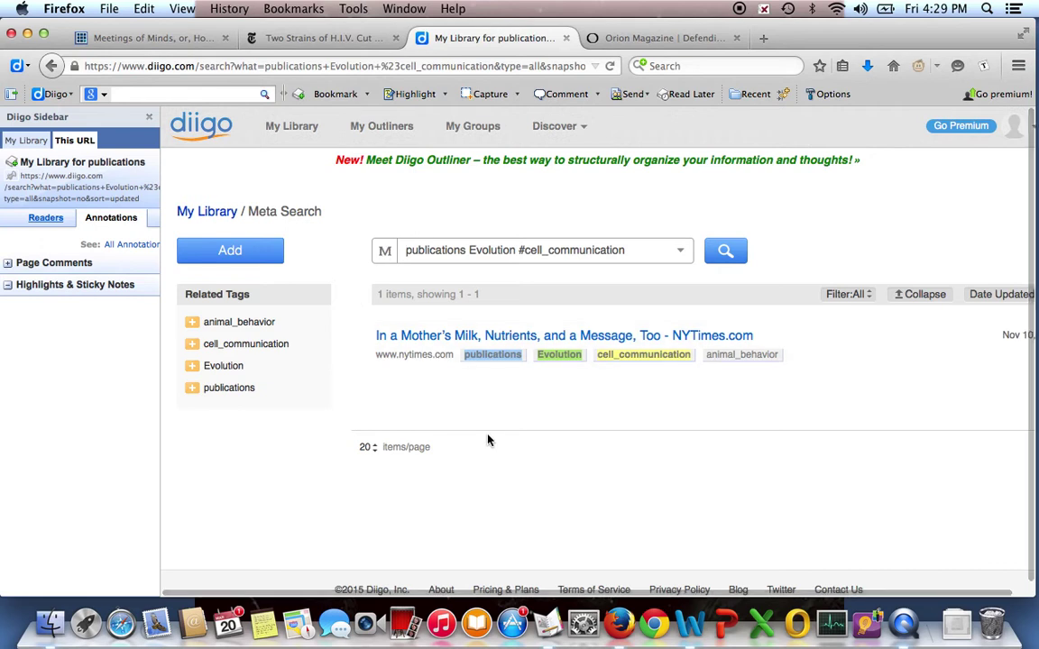
# - Review the lone NYTimes 'In a Mother's Milk' result, then go to the Orion Magazine article
pyautogui.scroll(-1, 487, 440)
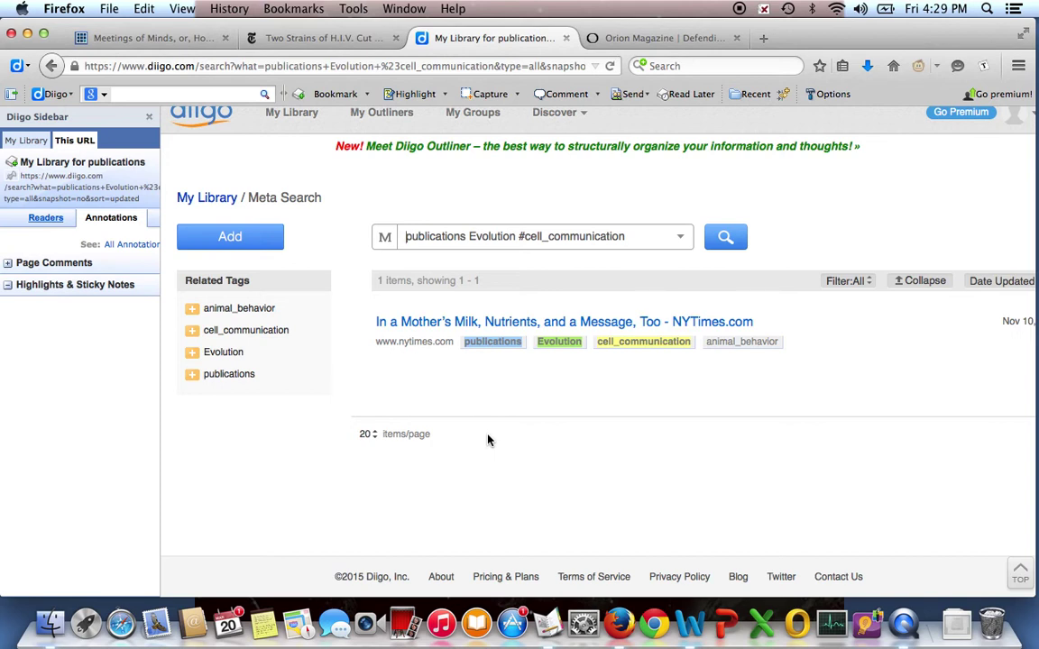
pyautogui.hscroll(2, 487, 440)
pyautogui.scroll(1, 486, 440)
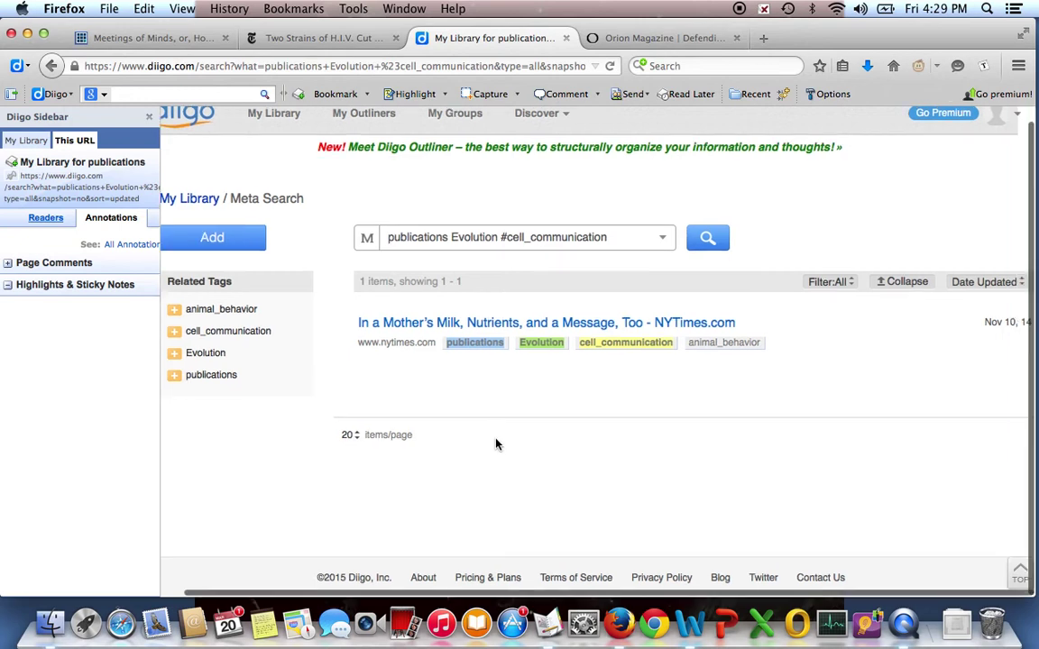
pyautogui.hscroll(-2, 502, 443)
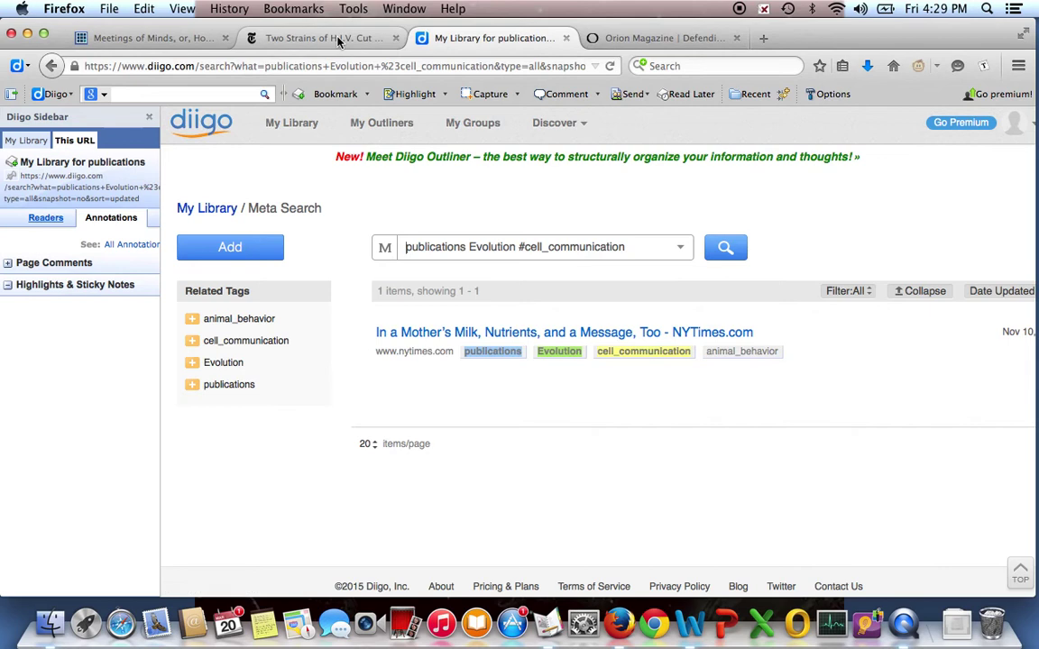
pyautogui.click(627, 38)
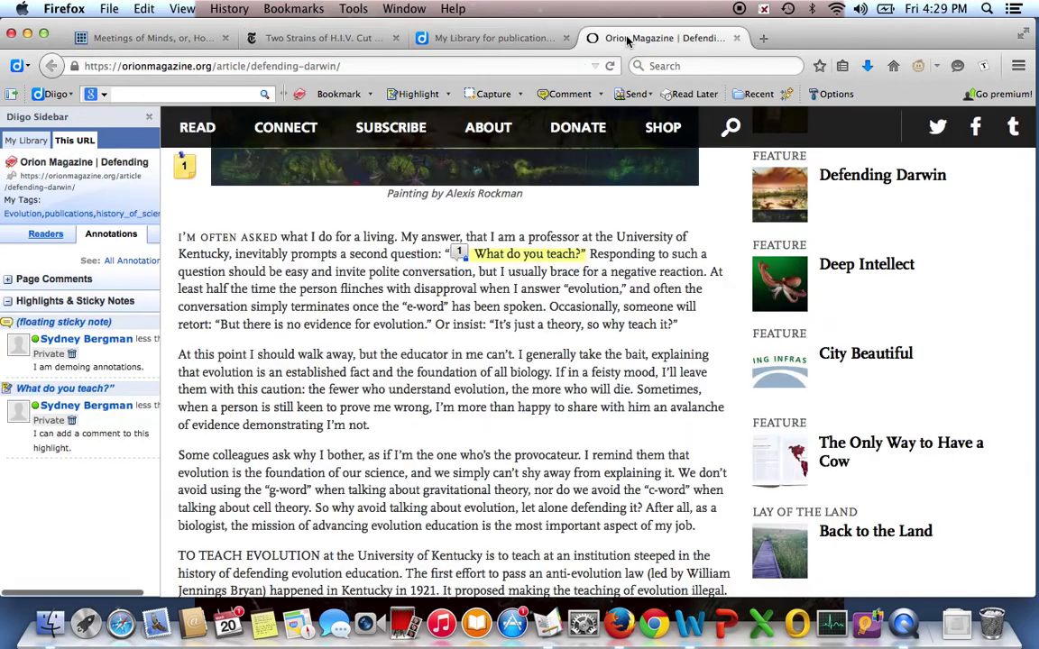
# - Save a Diigo bookmark of 'Defending Darwin' tagged Evolution, publications and history_of_science
pyautogui.click(339, 94)
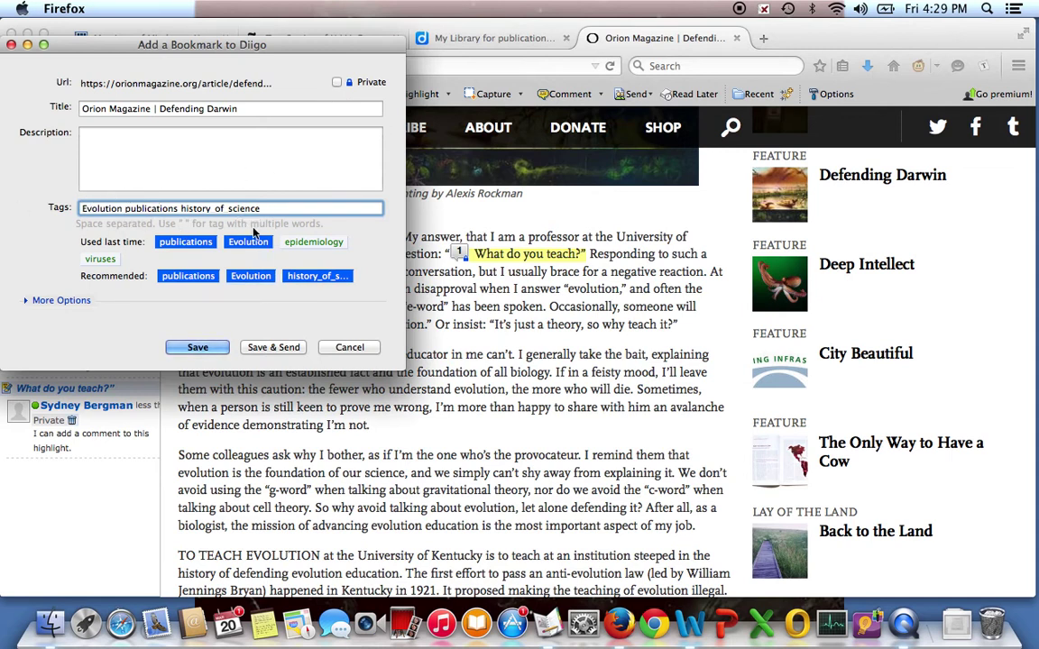
pyautogui.click(197, 348)
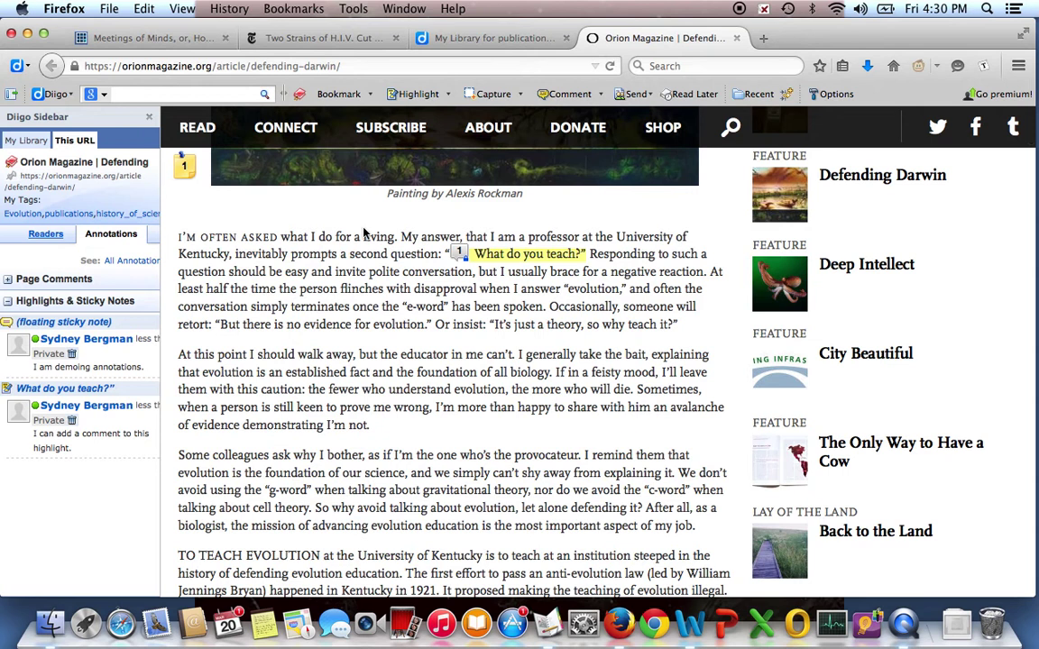
# - Show the sticky-note comments on the 'What do you teach?' highlight
pyautogui.click(503, 257)
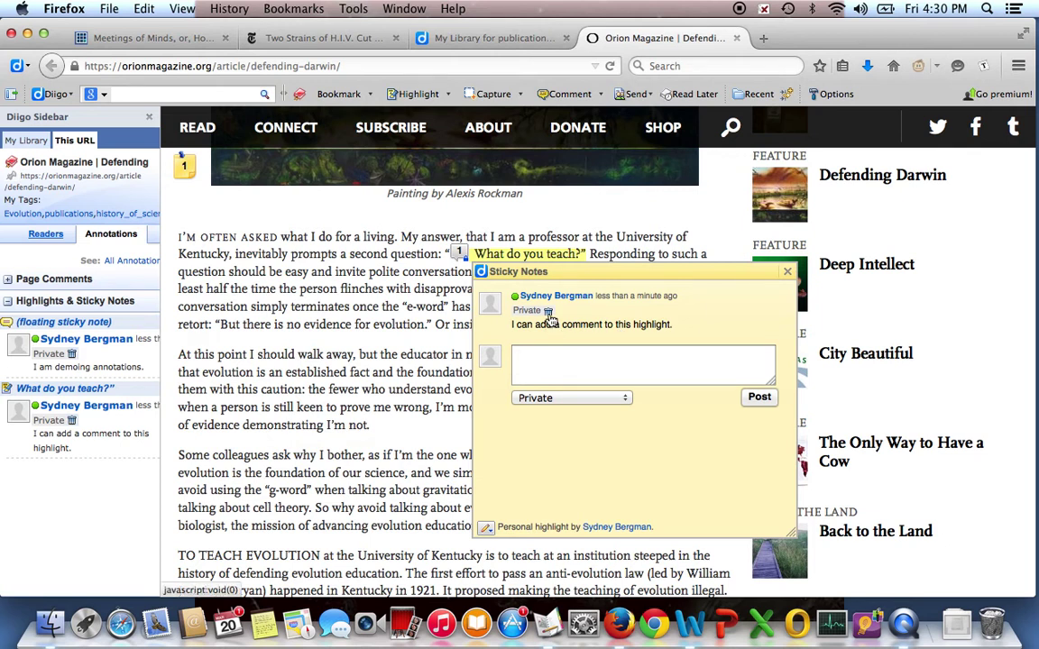
pyautogui.click(788, 273)
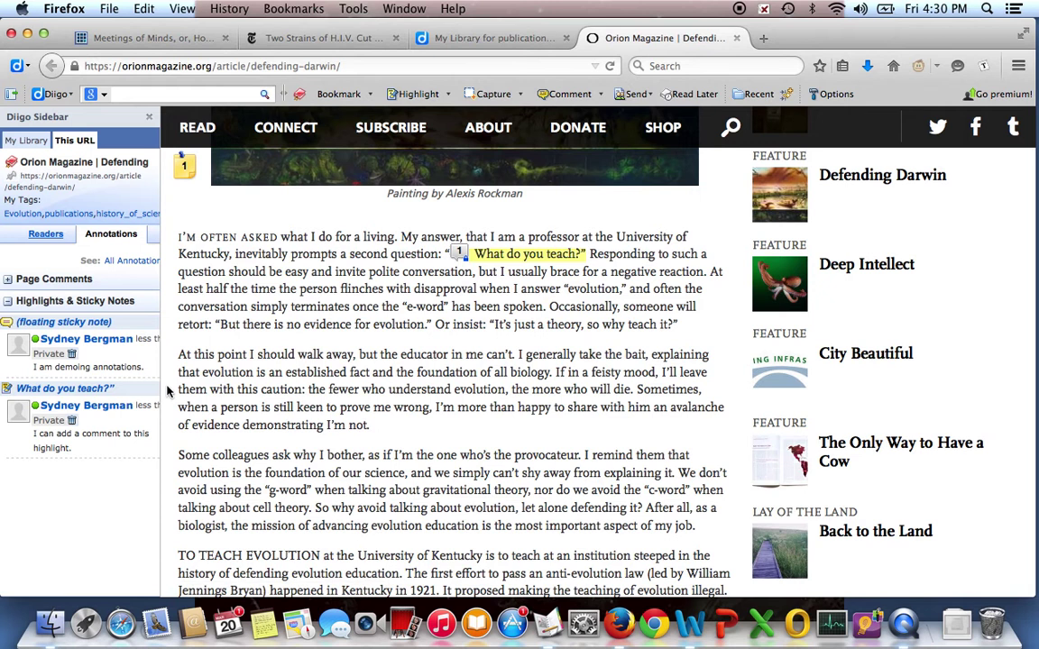
pyautogui.click(185, 167)
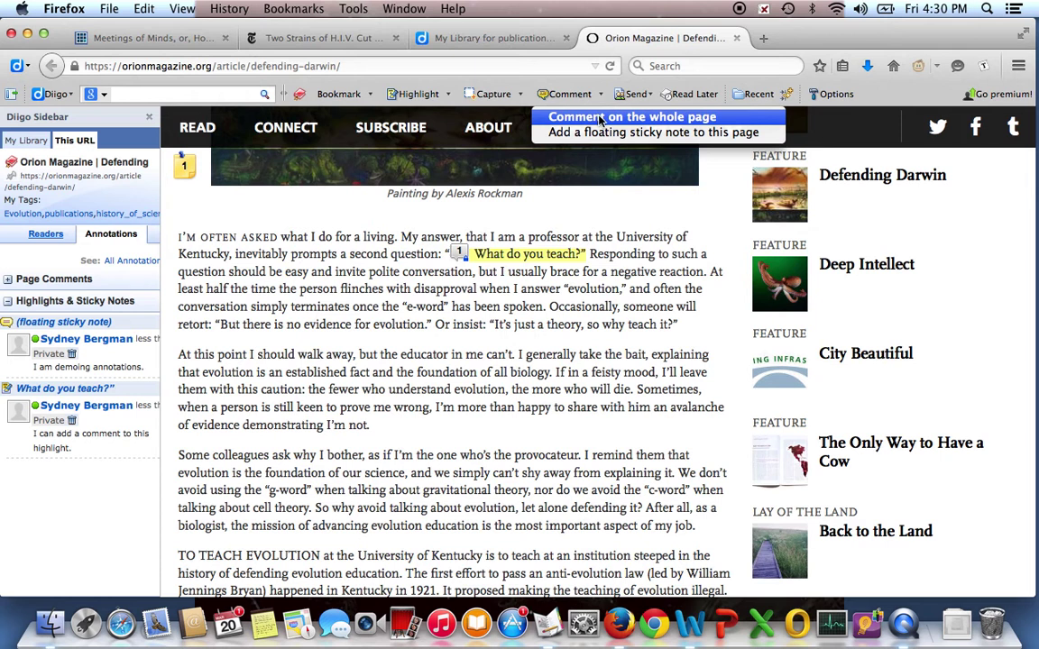
pyautogui.click(302, 288)
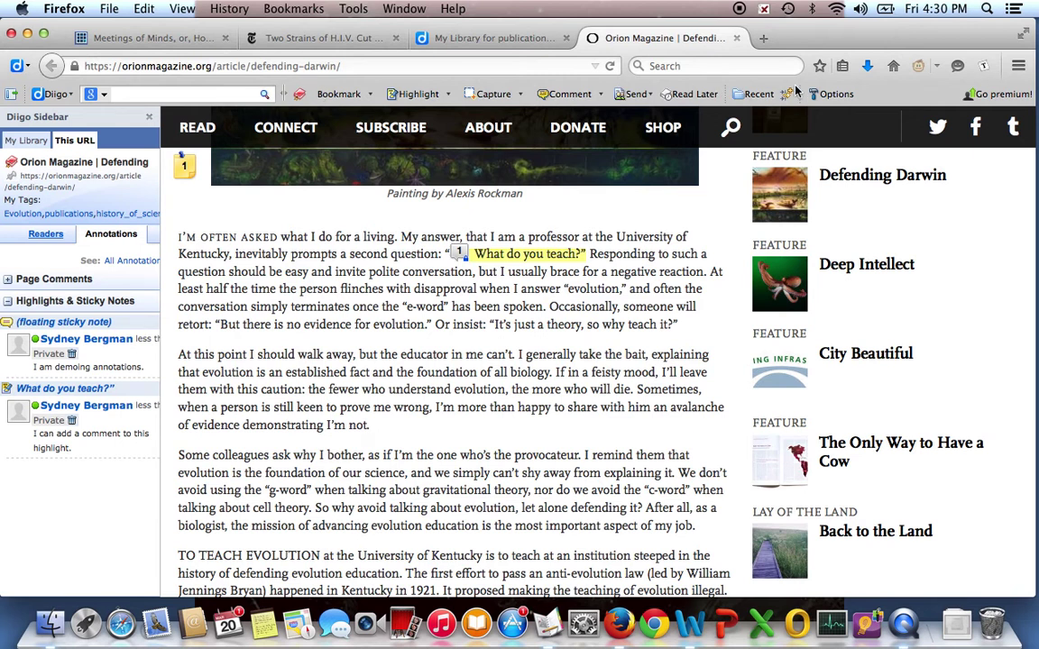
pyautogui.click(331, 39)
# - Begin bookmarking the NYTimes H.I.V. strains article with the tags Evolution and publications
pyautogui.scroll(15, 372, 269)
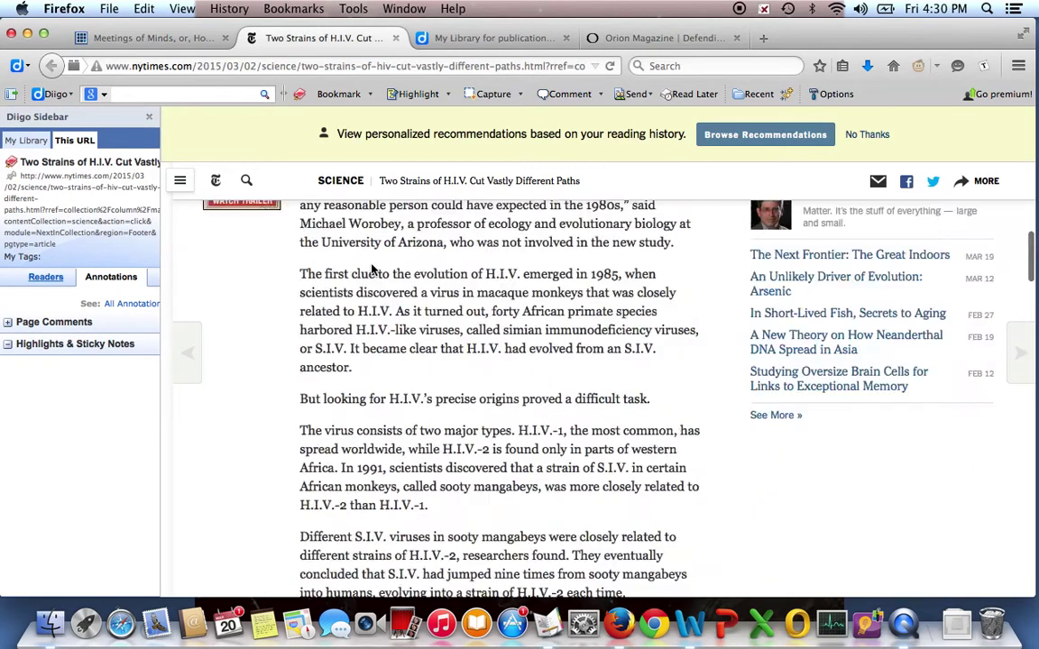
pyautogui.scroll(3, 372, 268)
pyautogui.scroll(-2, 372, 269)
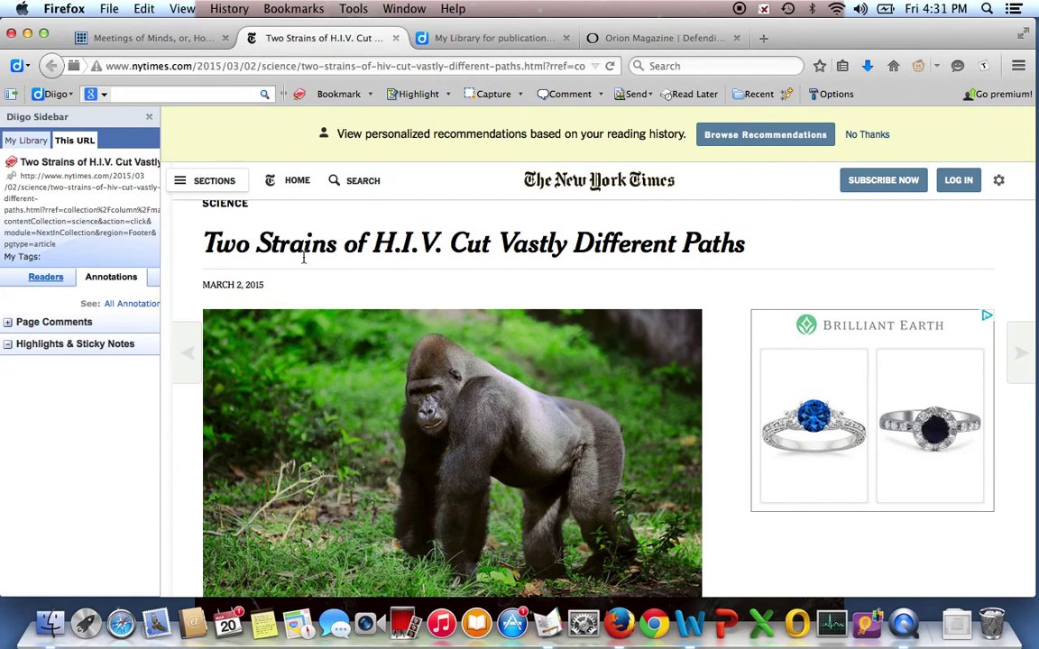
pyautogui.click(340, 96)
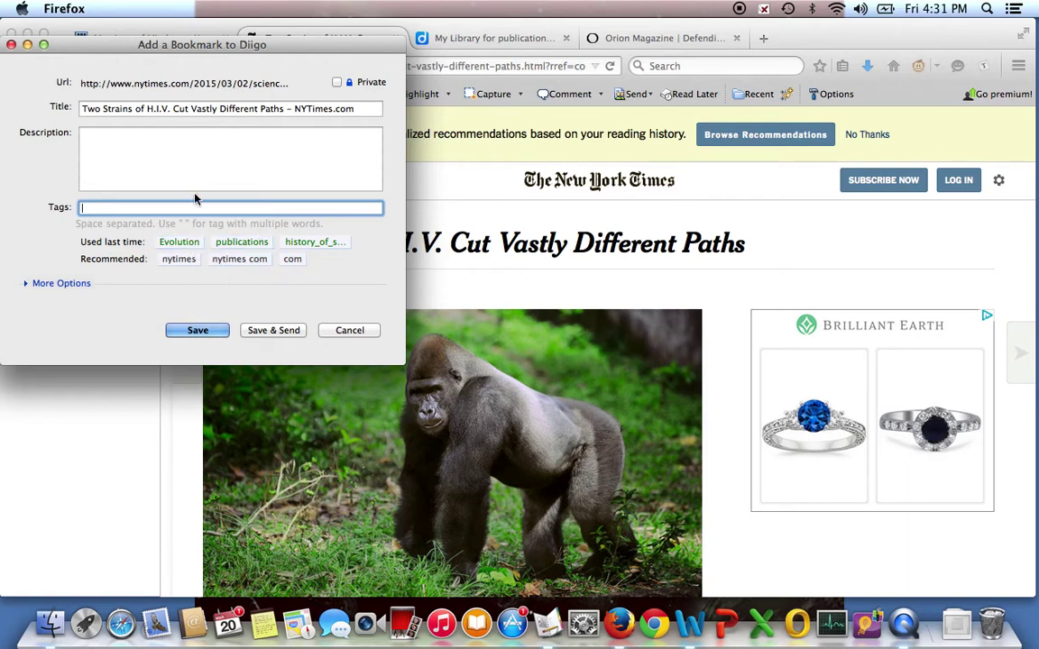
pyautogui.write('e')
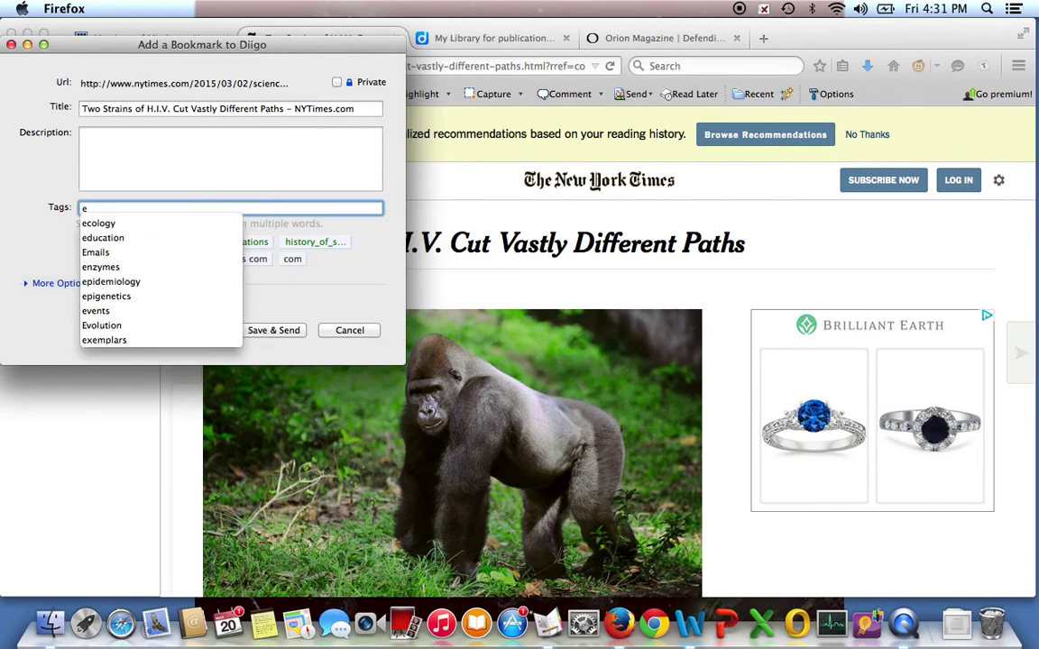
pyautogui.write('vo')
pyautogui.press('Down')
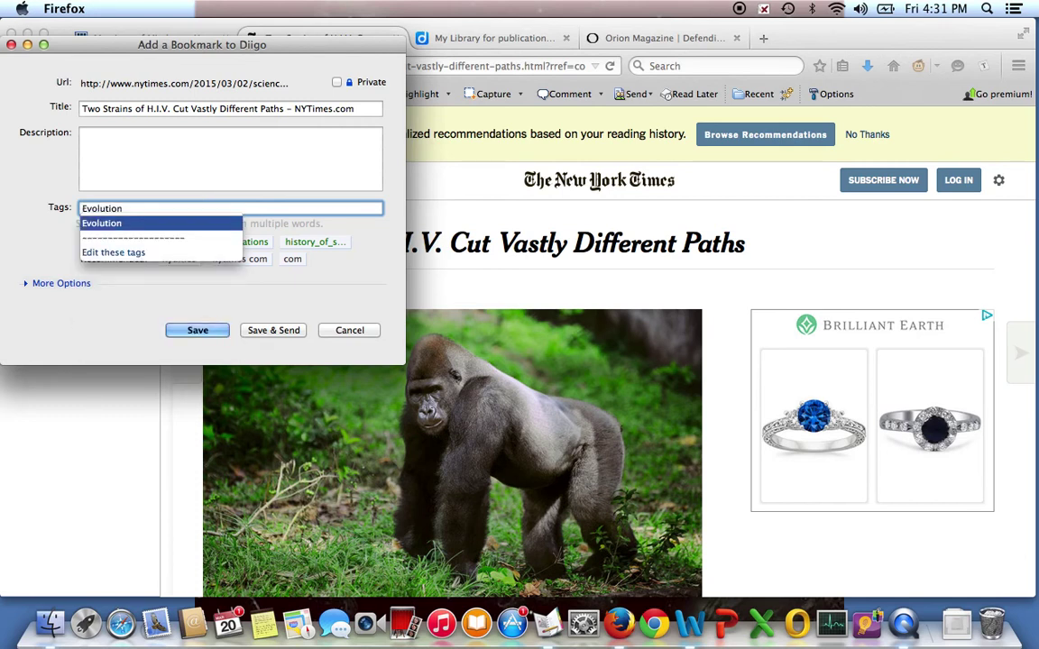
pyautogui.press('Return')
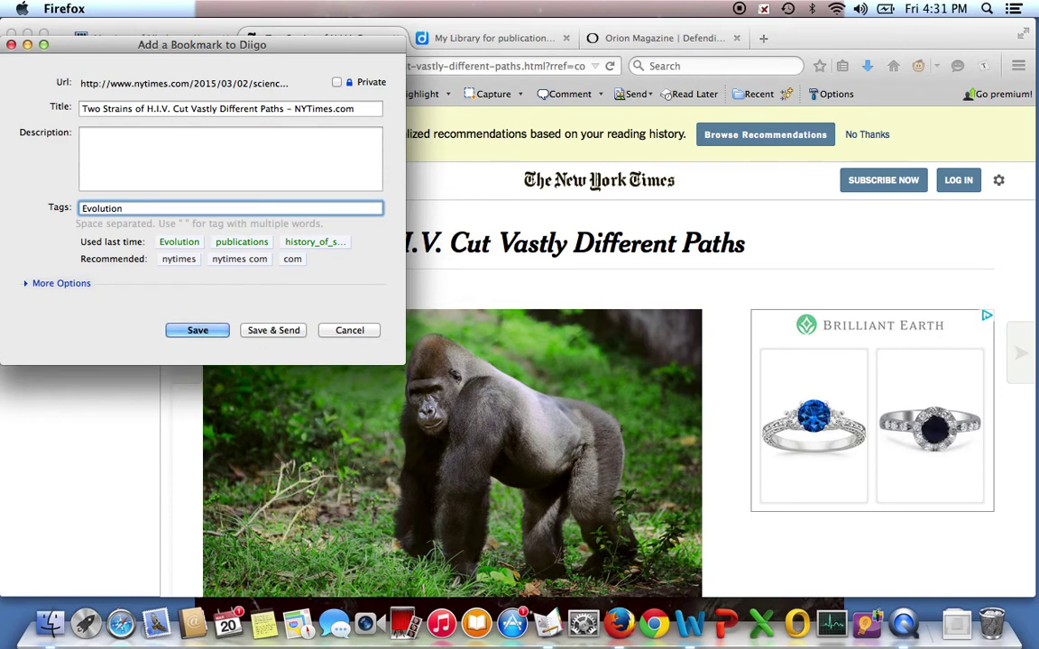
pyautogui.write('pu')
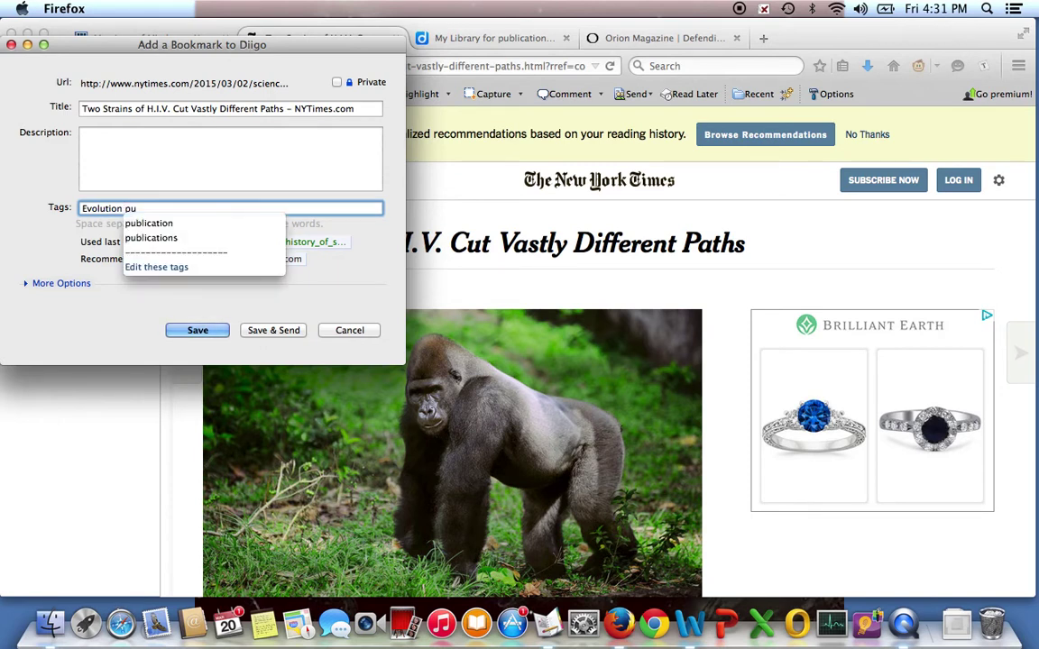
pyautogui.click(162, 237)
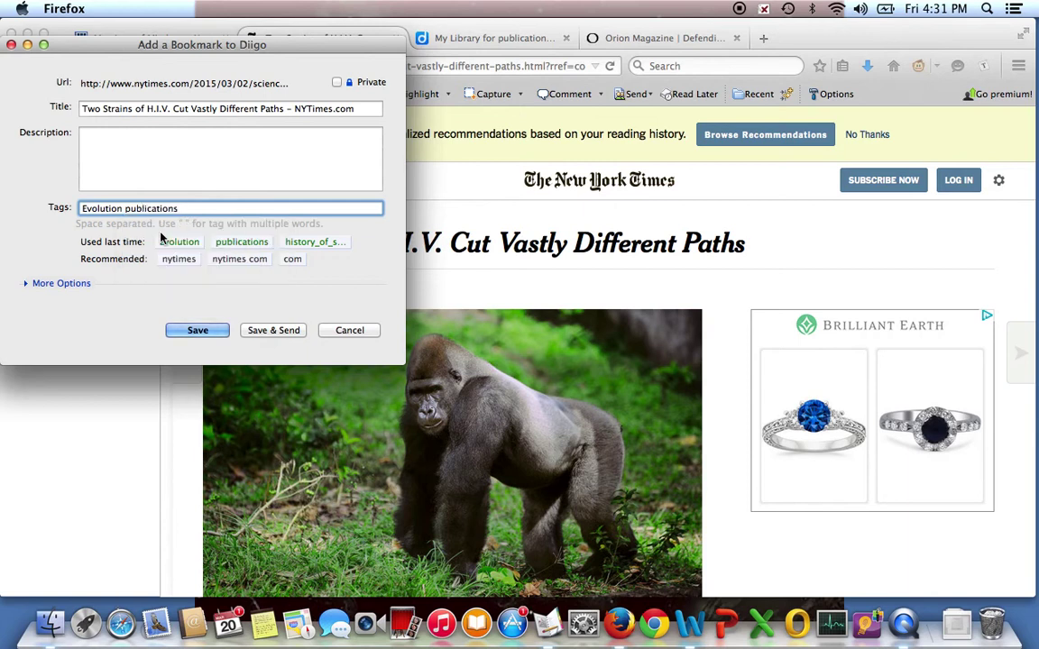
# - Add the description 'Really nice article. Definitely use with case study.' and save the bookmark
pyautogui.click(198, 181)
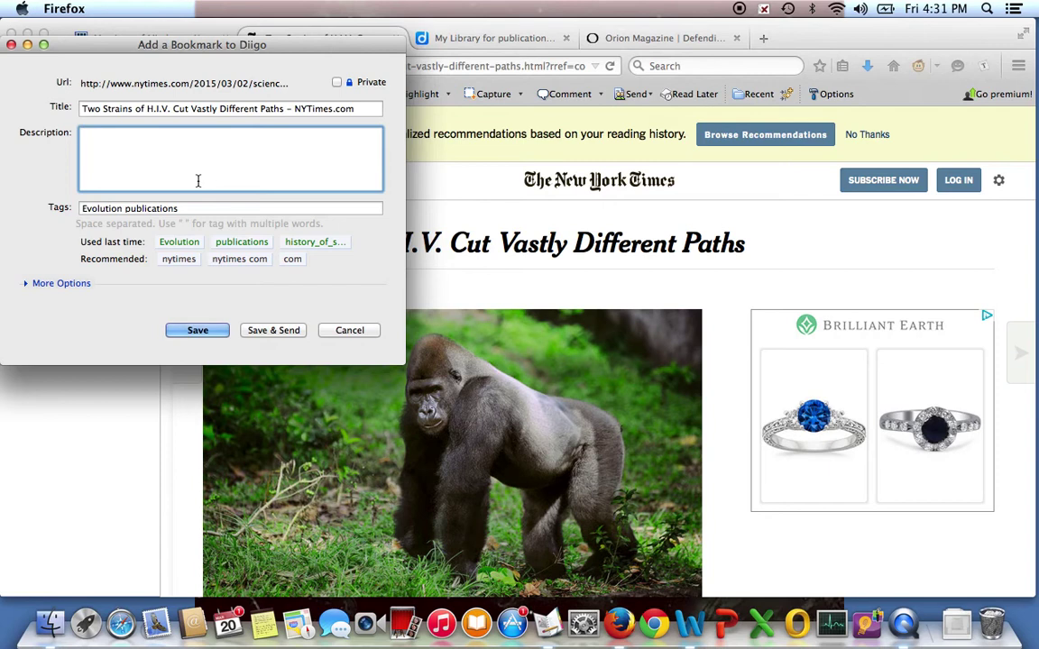
pyautogui.write('Really nice article. Defin')
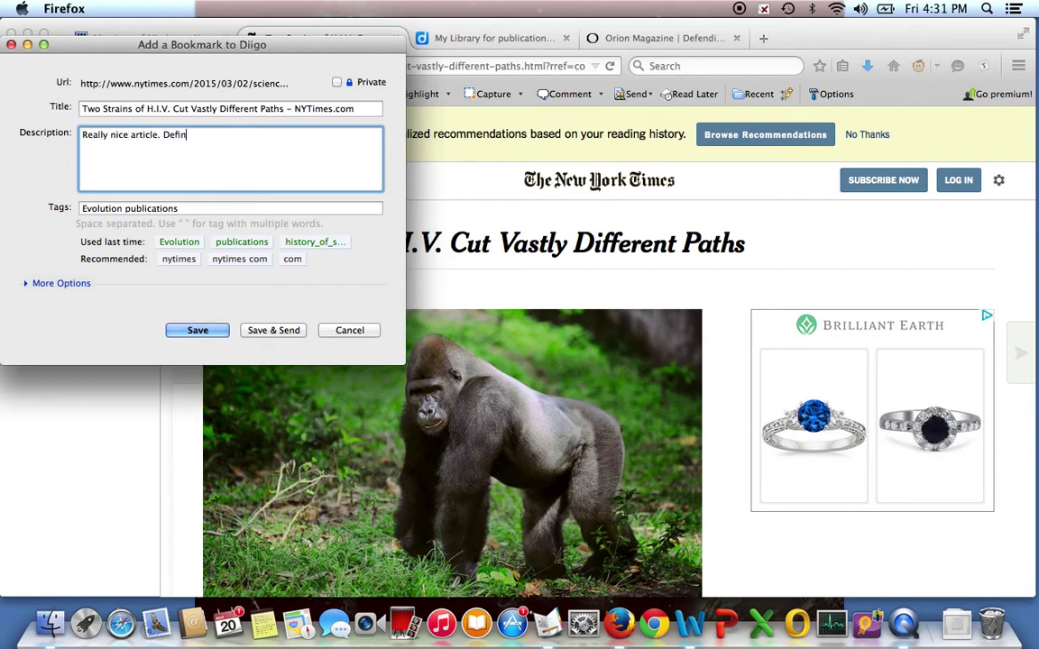
pyautogui.write('itely use with case stud')
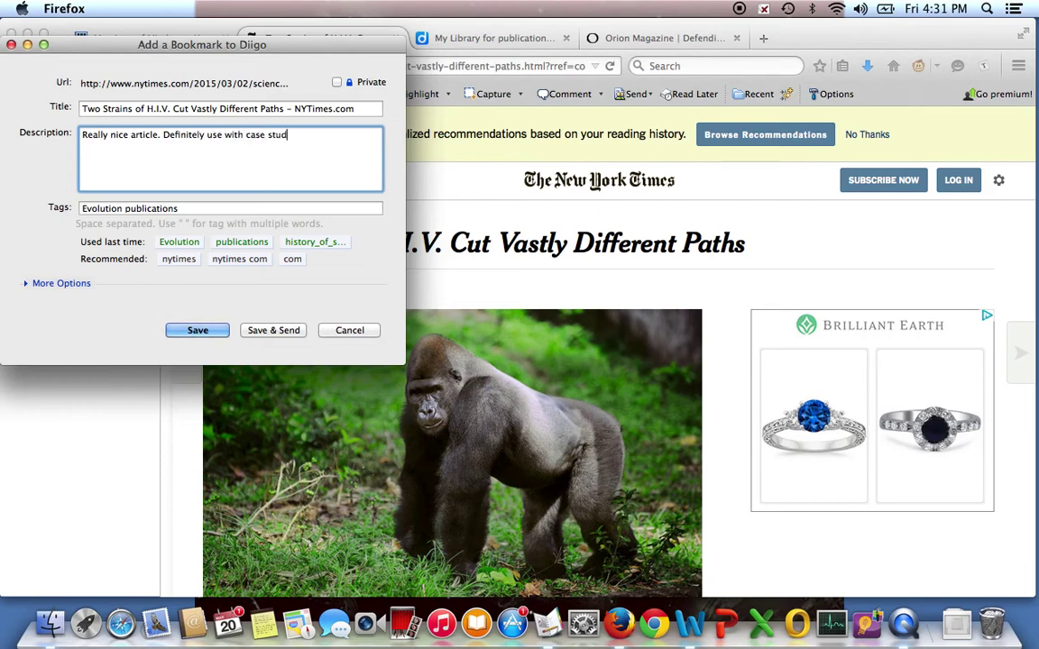
pyautogui.write('y.')
pyautogui.click(191, 331)
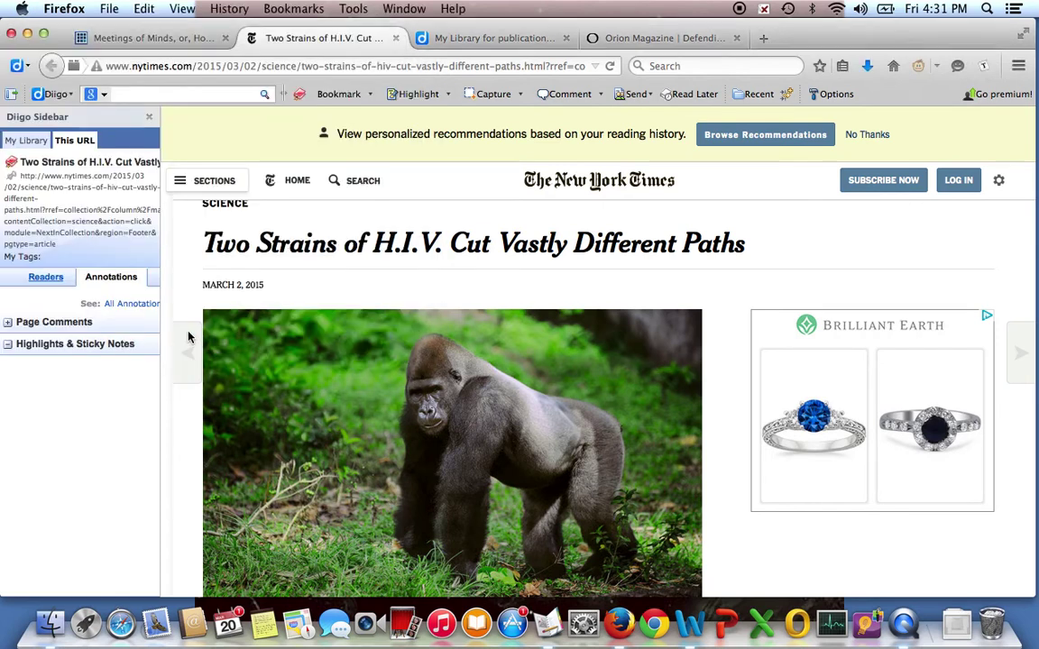
# - Clear the previous library search and show My Library with all 3146 items
pyautogui.click(485, 40)
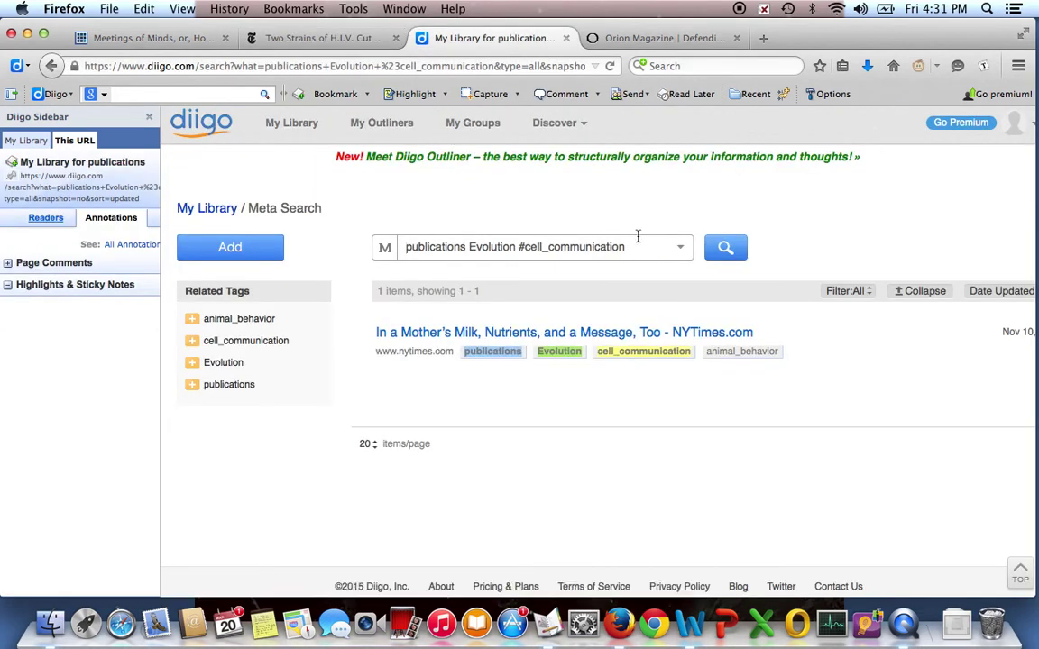
pyautogui.tripleClick(538, 246)
pyautogui.press('BackSpace')
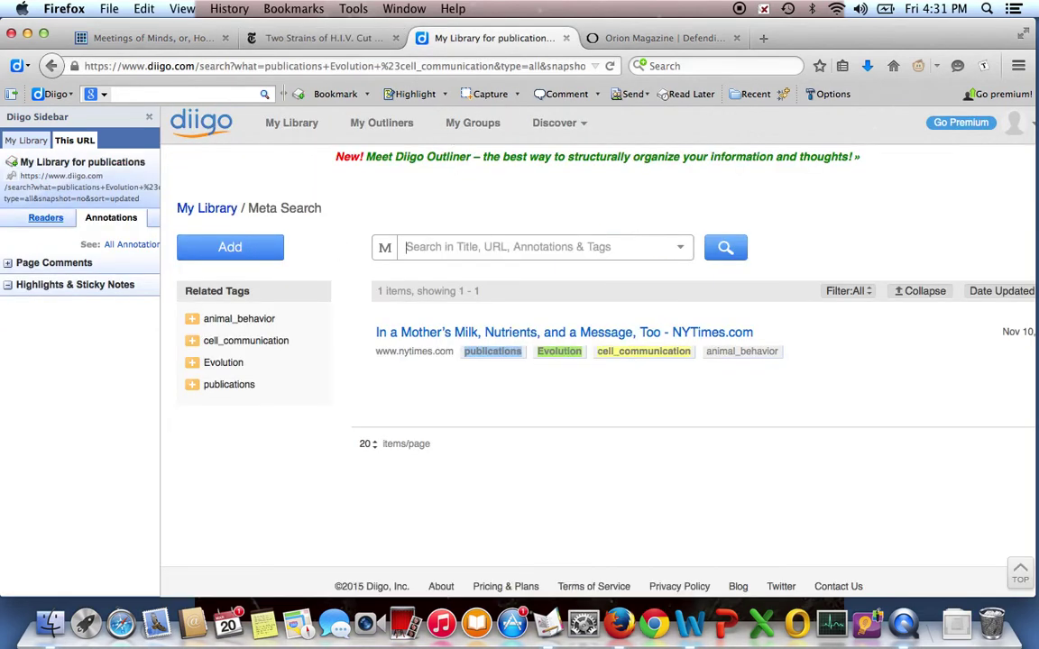
pyautogui.click(226, 218)
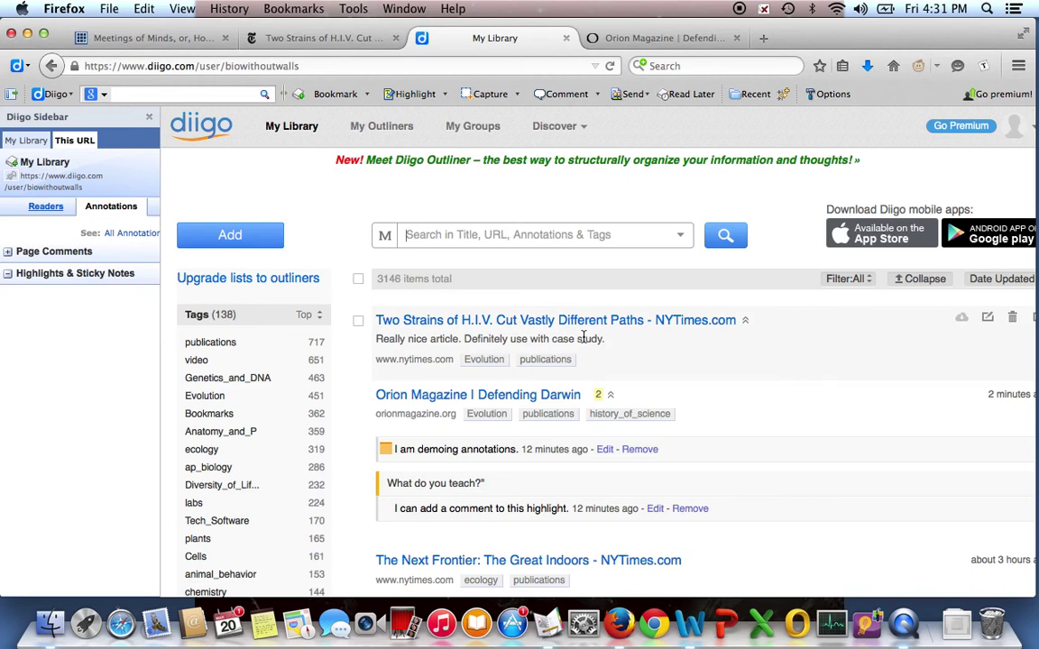
# - Scroll the library list to check the new H.I.V. bookmark above the annotated Orion article
pyautogui.scroll(-2, 584, 337)
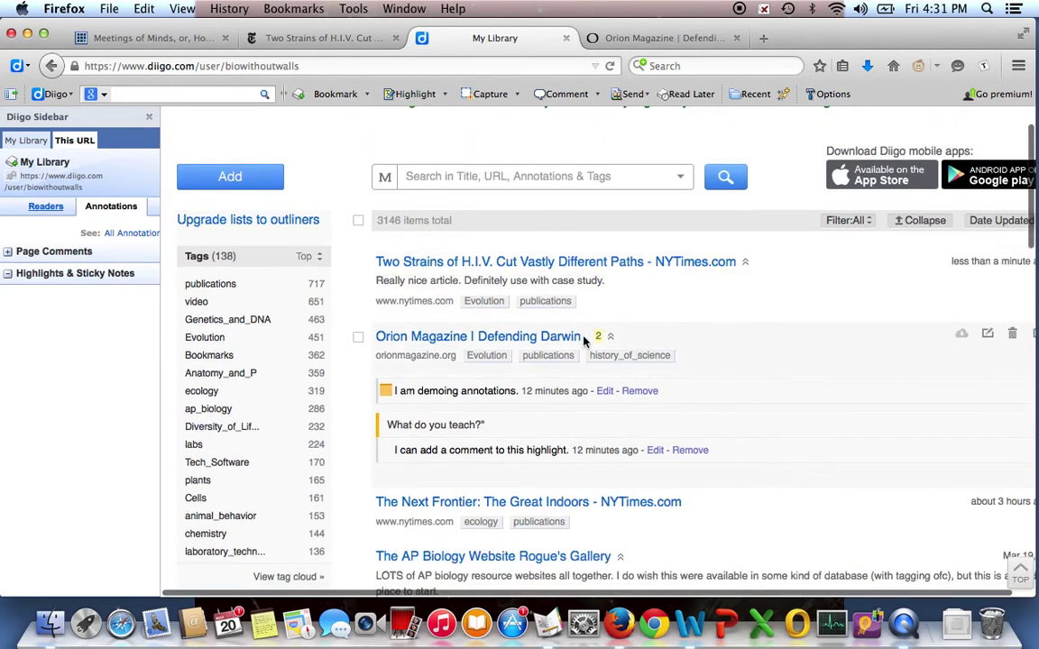
pyautogui.scroll(-5, 584, 341)
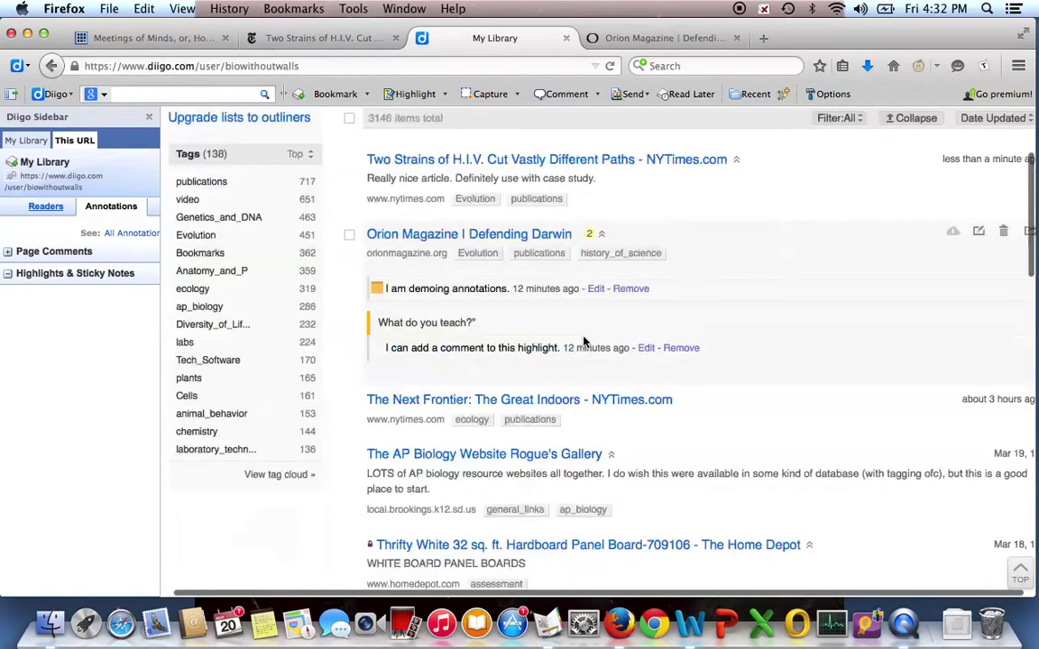
pyautogui.scroll(-7, 583, 341)
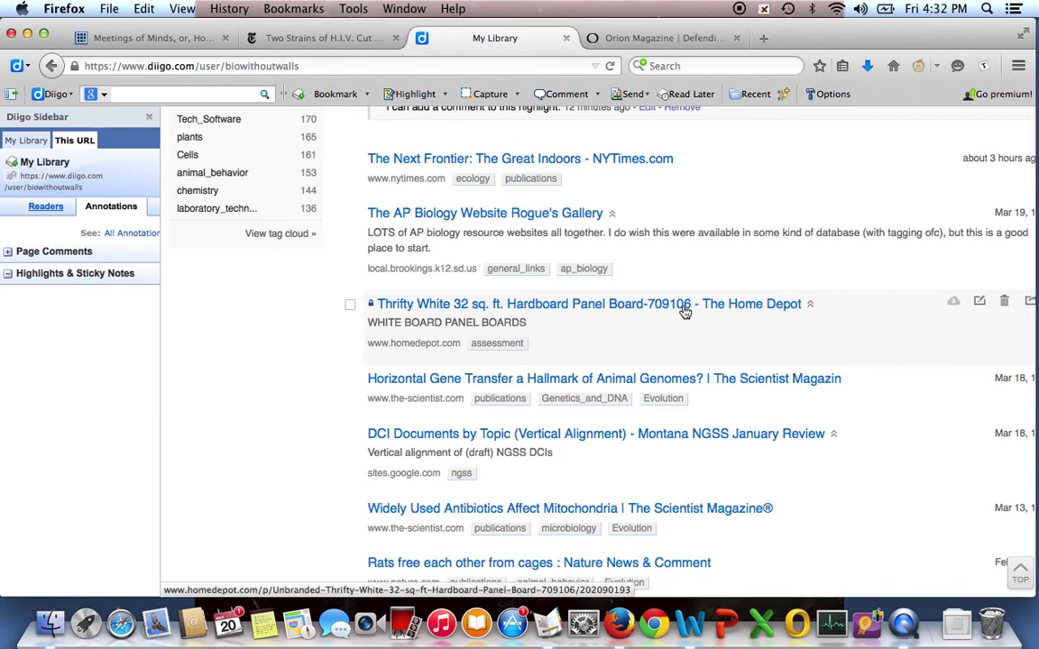
pyautogui.scroll(-8, 683, 311)
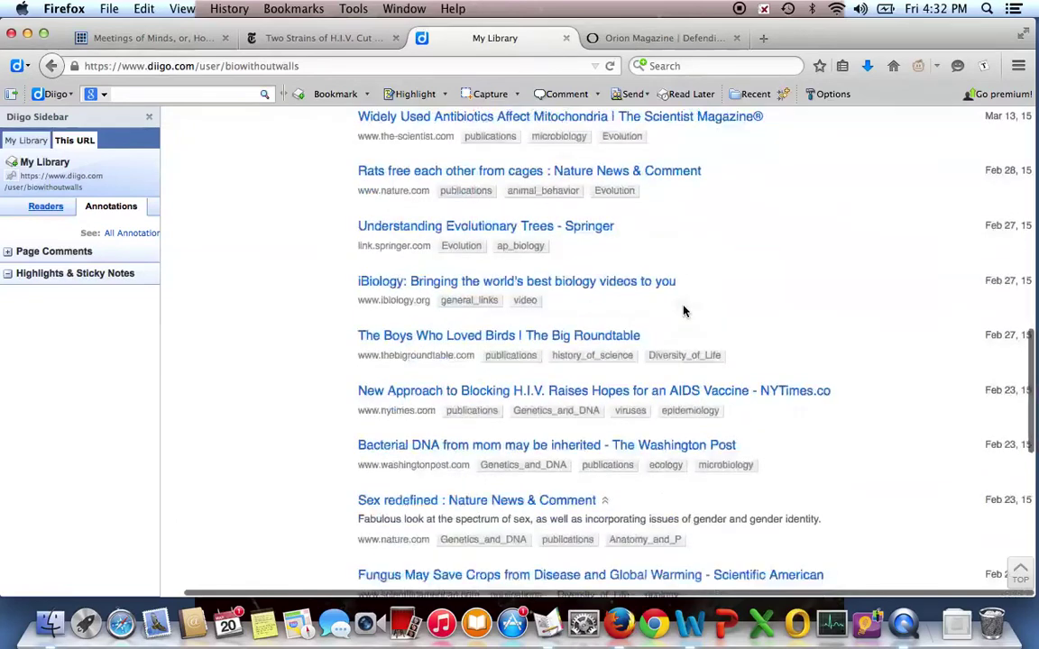
pyautogui.scroll(10, 683, 311)
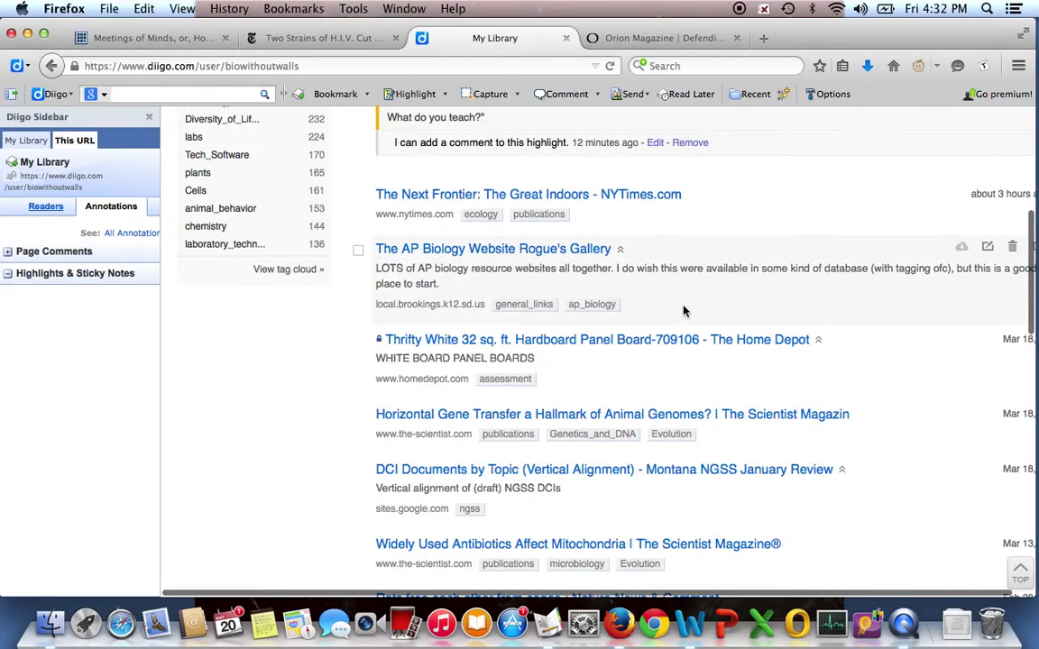
pyautogui.scroll(-5, 684, 311)
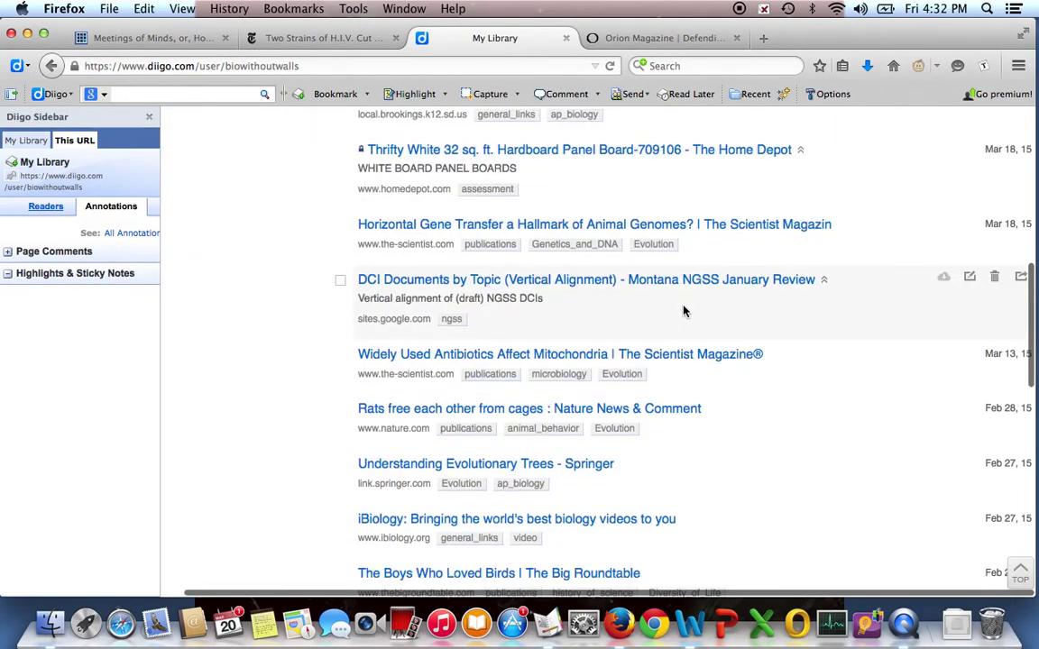
pyautogui.scroll(15, 394, 371)
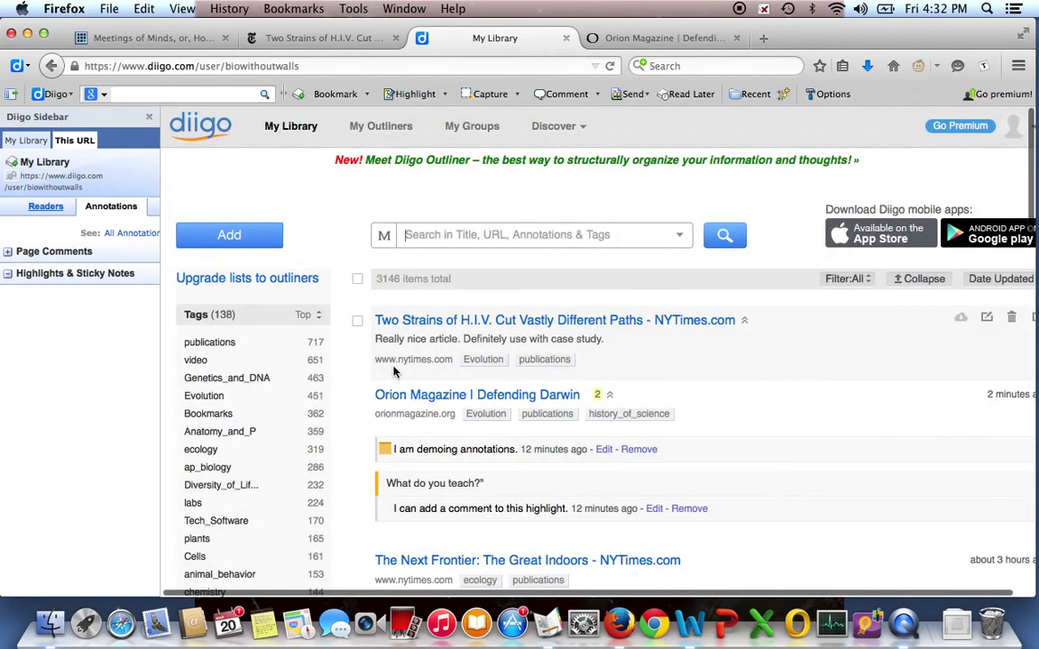